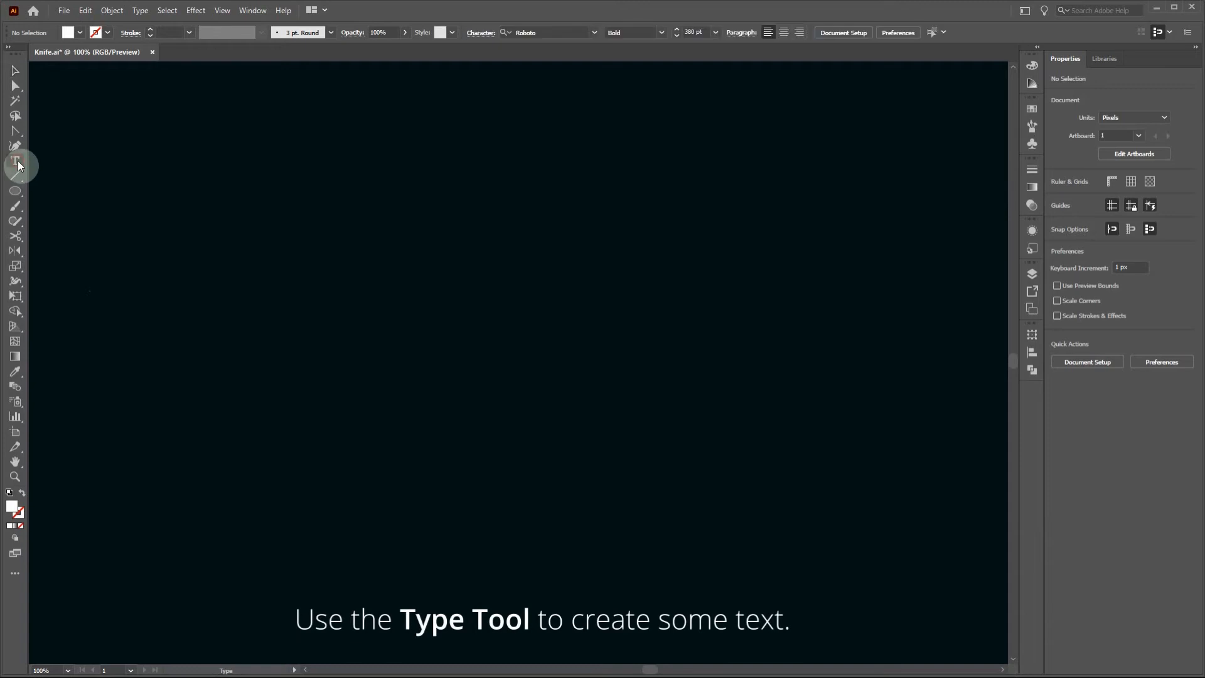
Step: Place a point text object with the Type tool and move it so the start of its placeholder text is fully in view
left_click(201, 197)
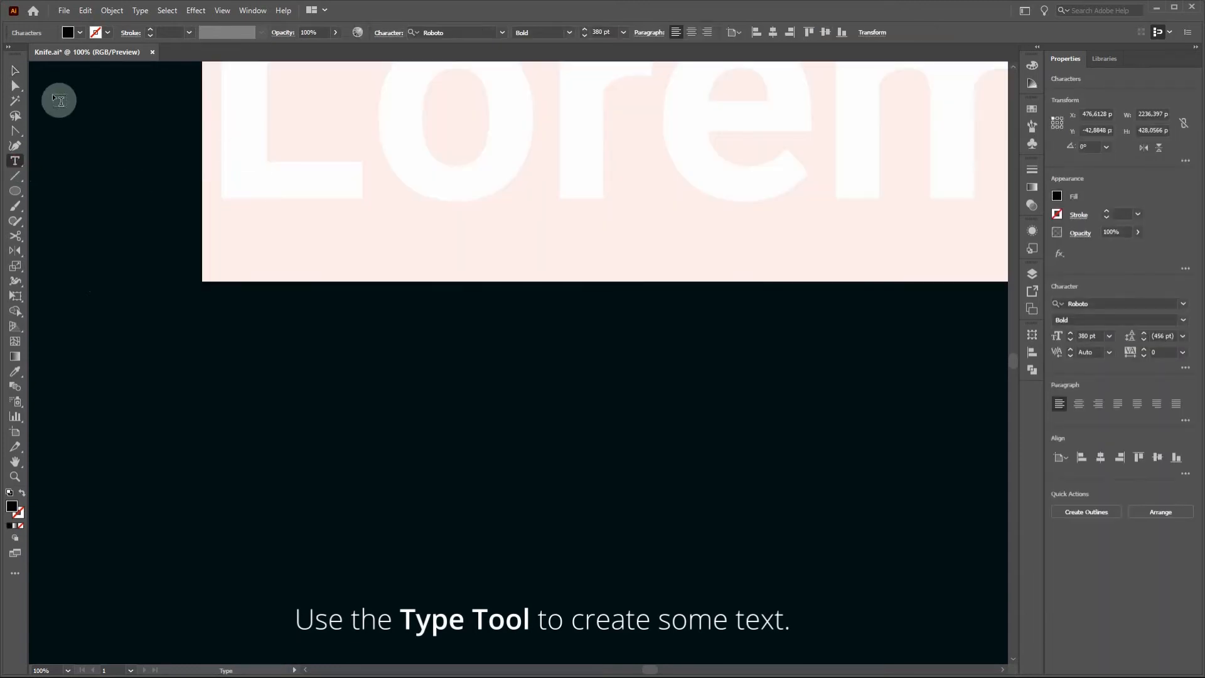
left_click(14, 73)
left_click_drag(253, 165, 144, 396)
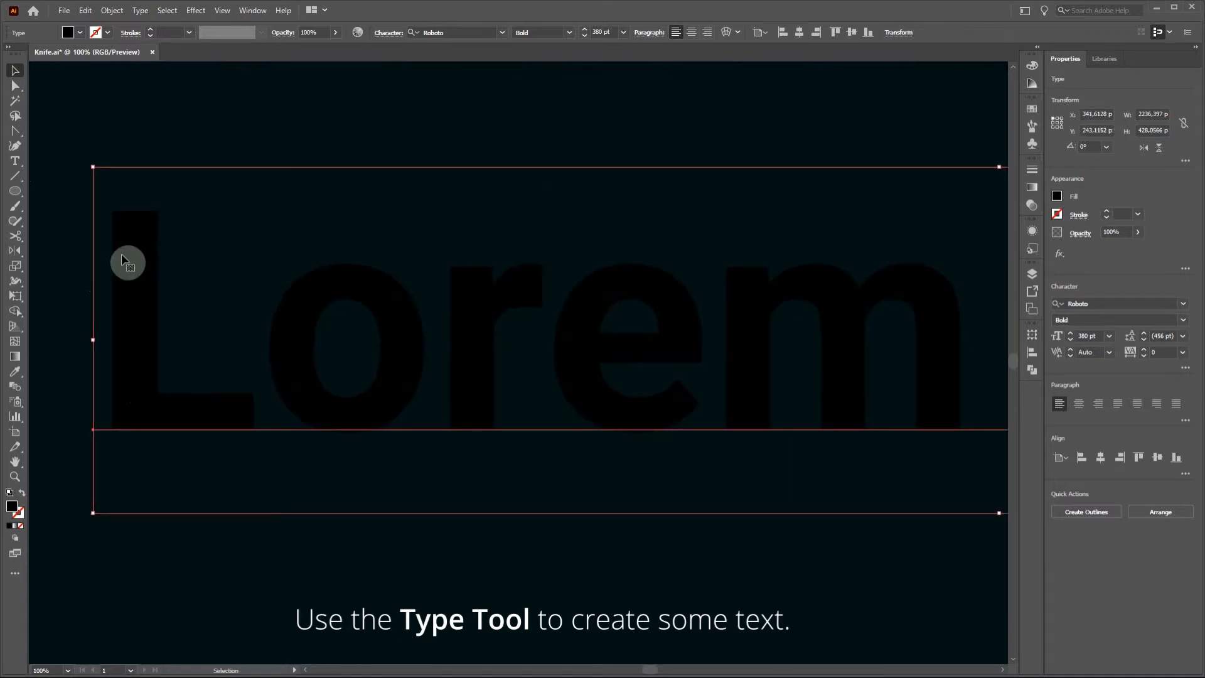
Step: Replace the placeholder text with "Knife"
left_click(15, 162)
double_click(258, 361)
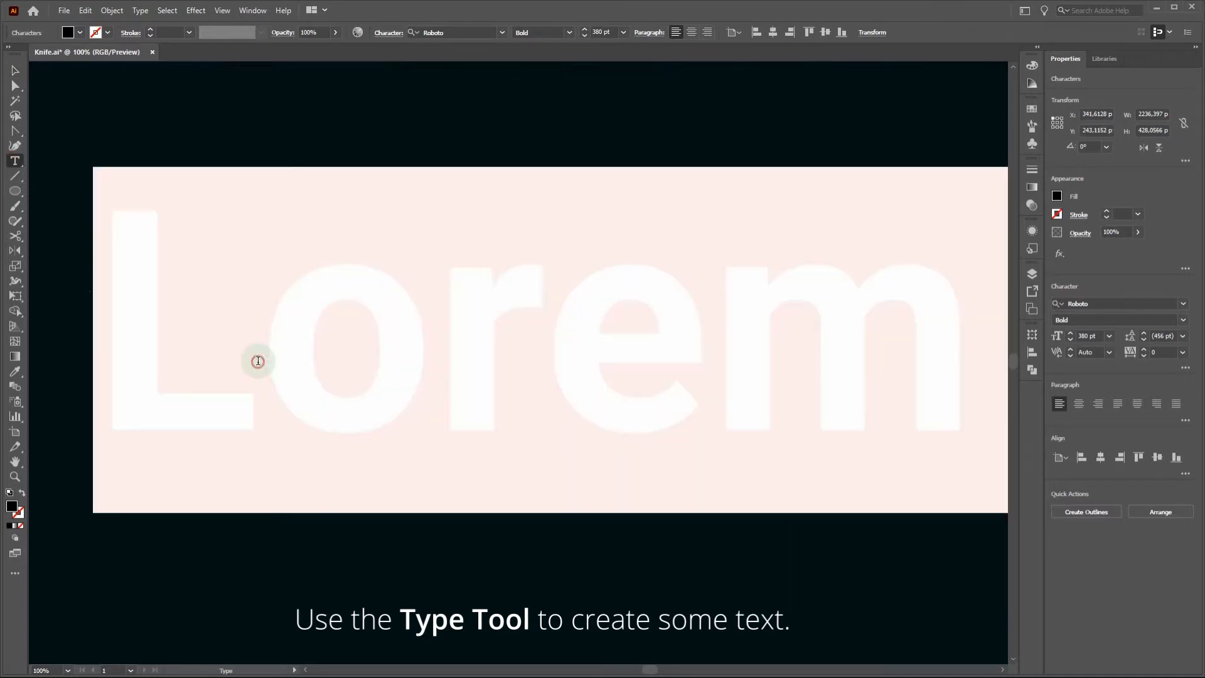
type("K")
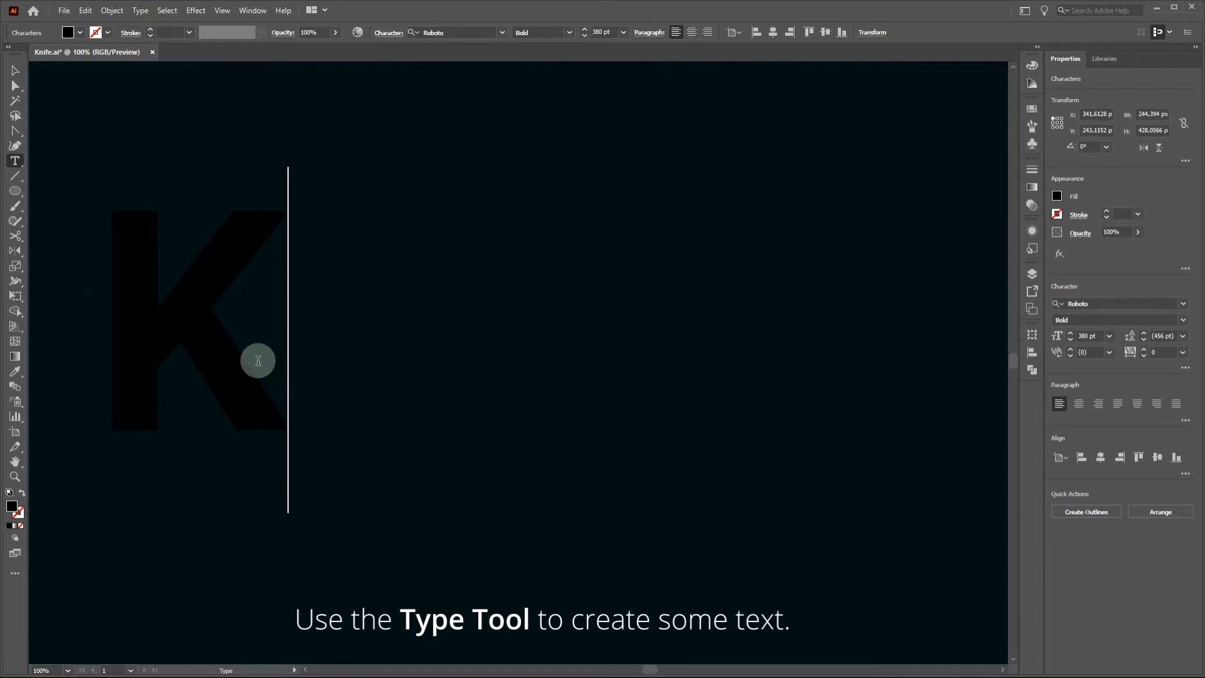
type("nife")
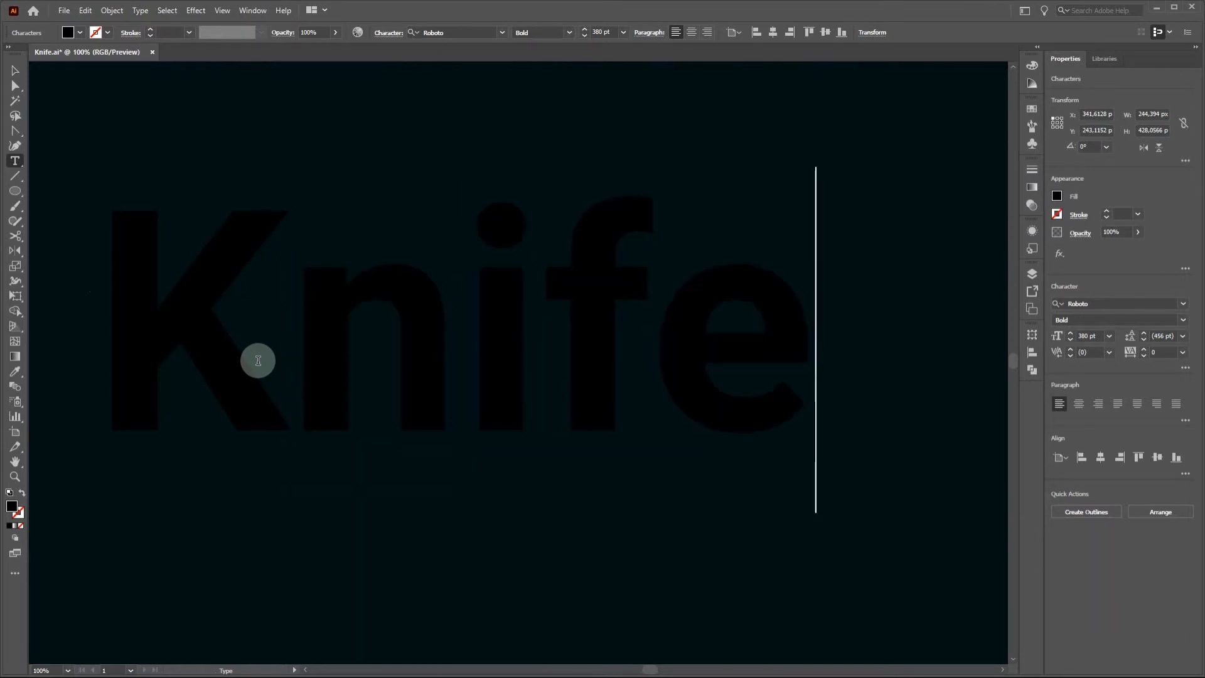
Step: Set the fill colour of the whole word "Knife" to white
key("ctrl+a")
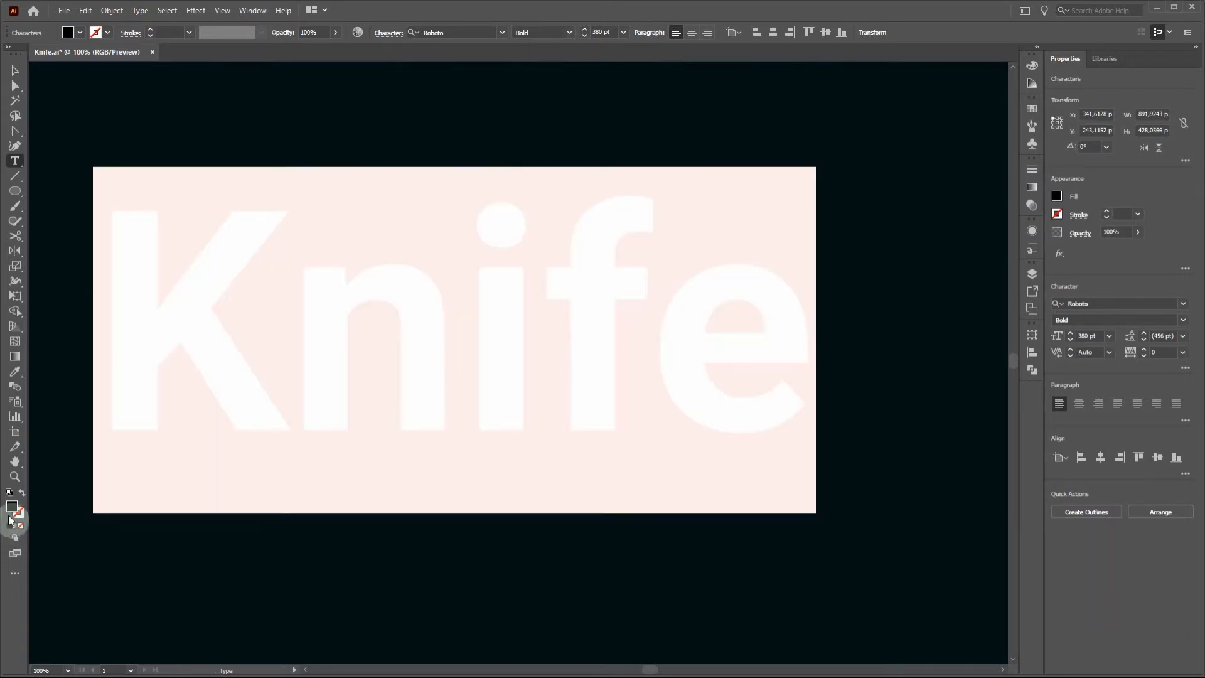
double_click(11, 507)
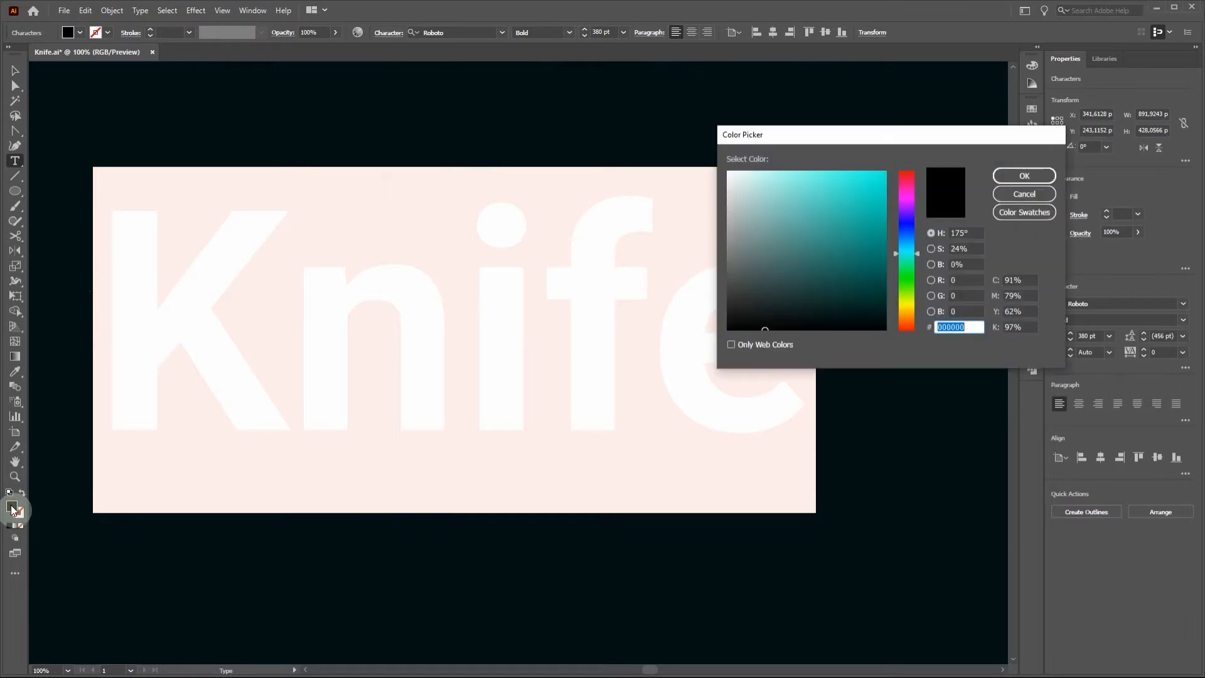
left_click(1024, 176)
Step: Move the "Knife" text object to roughly the centre of the canvas
left_click(12, 76)
left_click(173, 349)
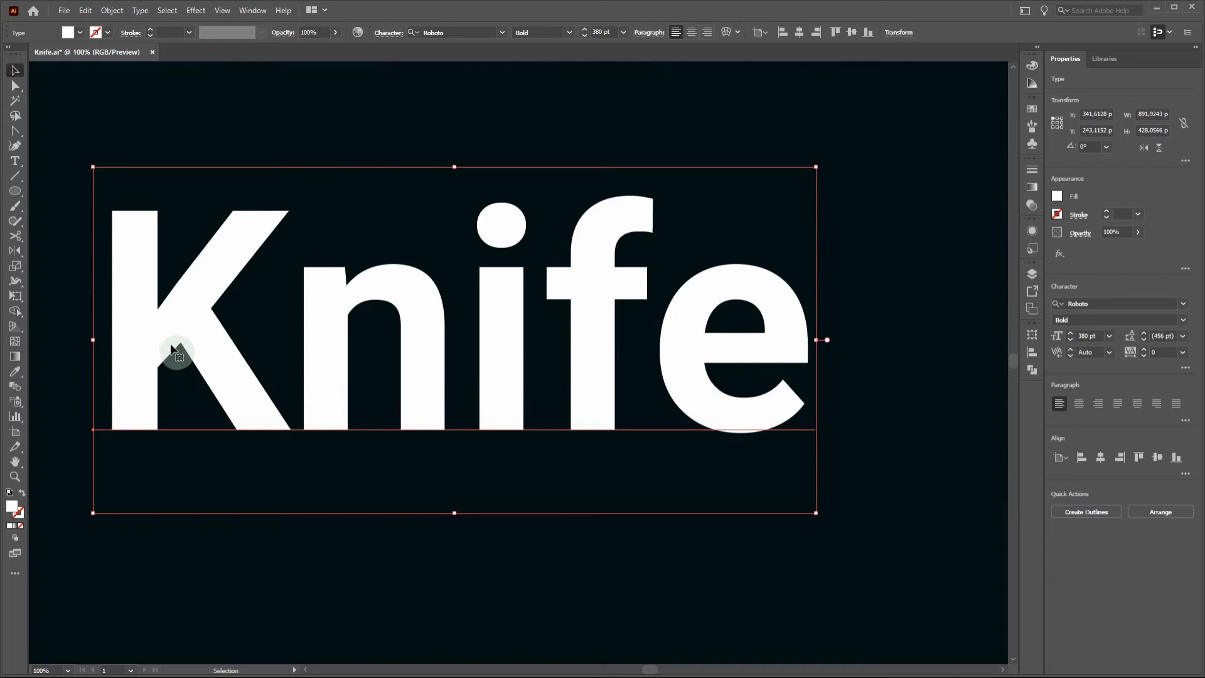
left_click_drag(196, 322, 251, 358)
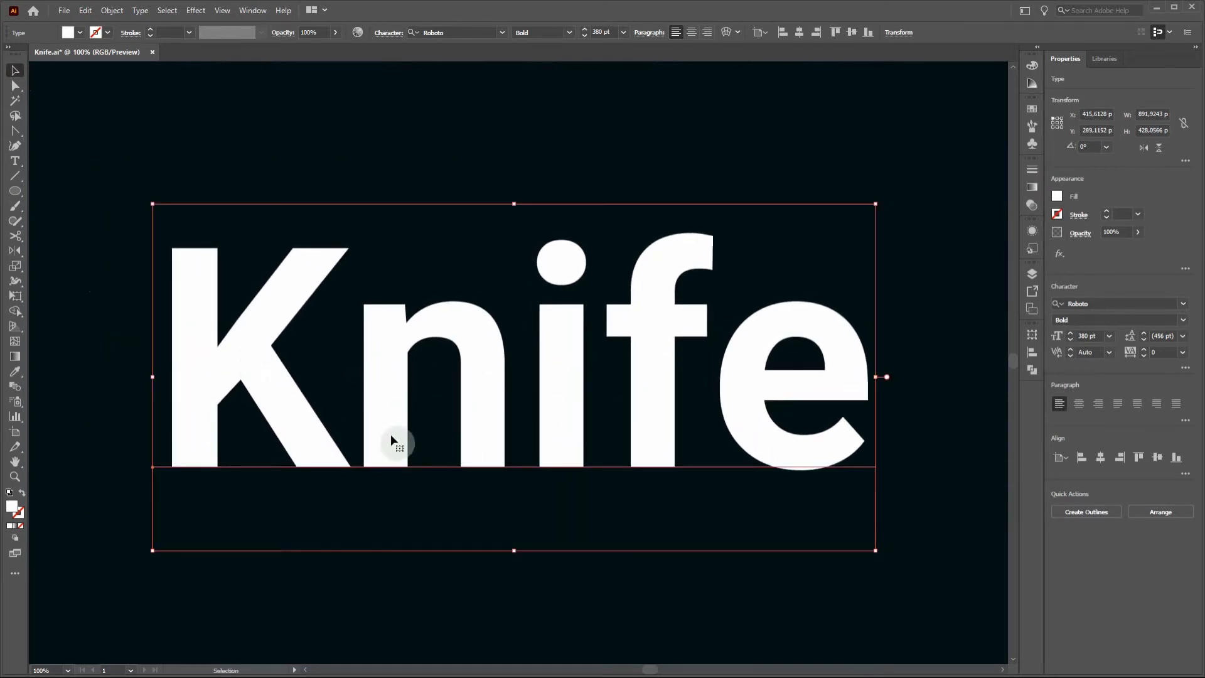
left_click_drag(394, 429, 395, 424)
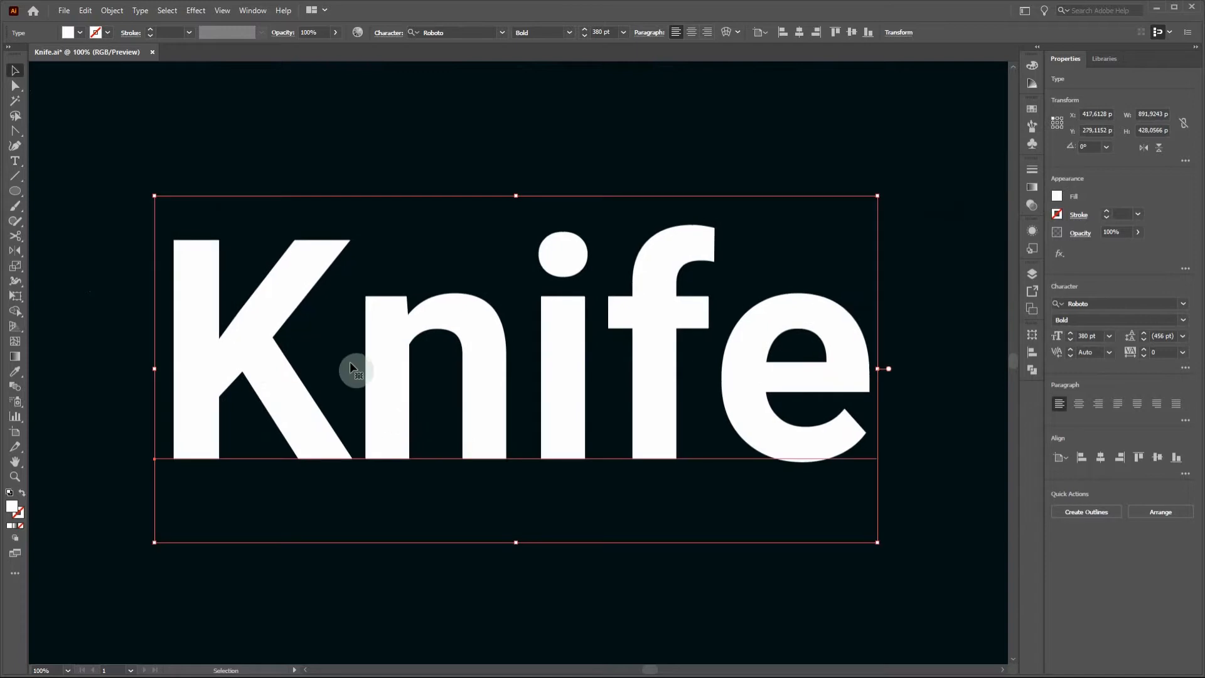
Step: Convert the "Knife" text to outlines and nudge the outlined word slightly left
left_click(140, 11)
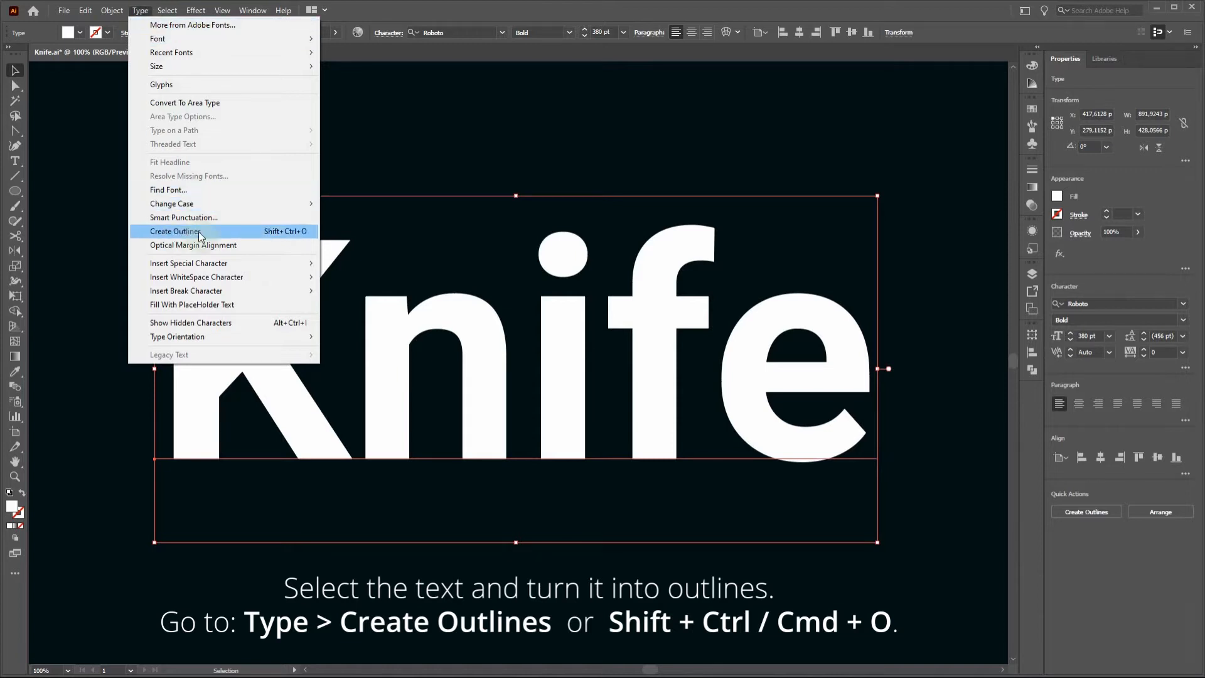
left_click(224, 232)
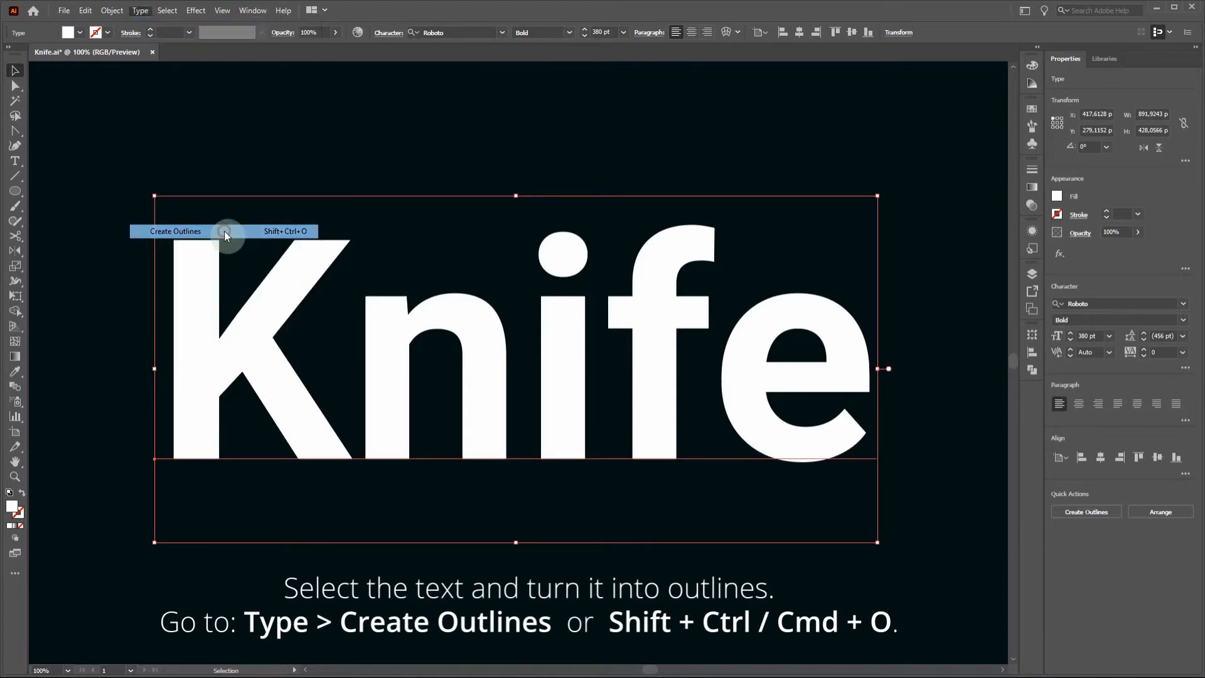
left_click_drag(211, 293, 197, 294)
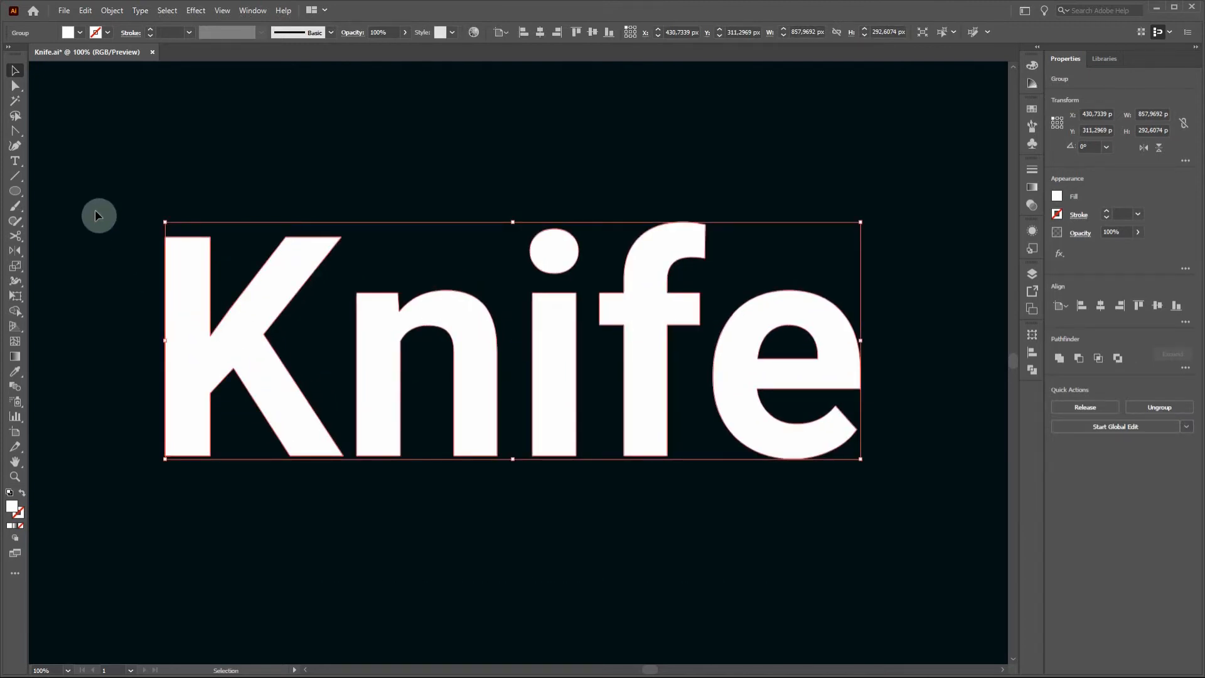
Step: Cut the letter K freehand with the Knife tool across its upper stem, both diagonal arms and lower stem
left_click(22, 245)
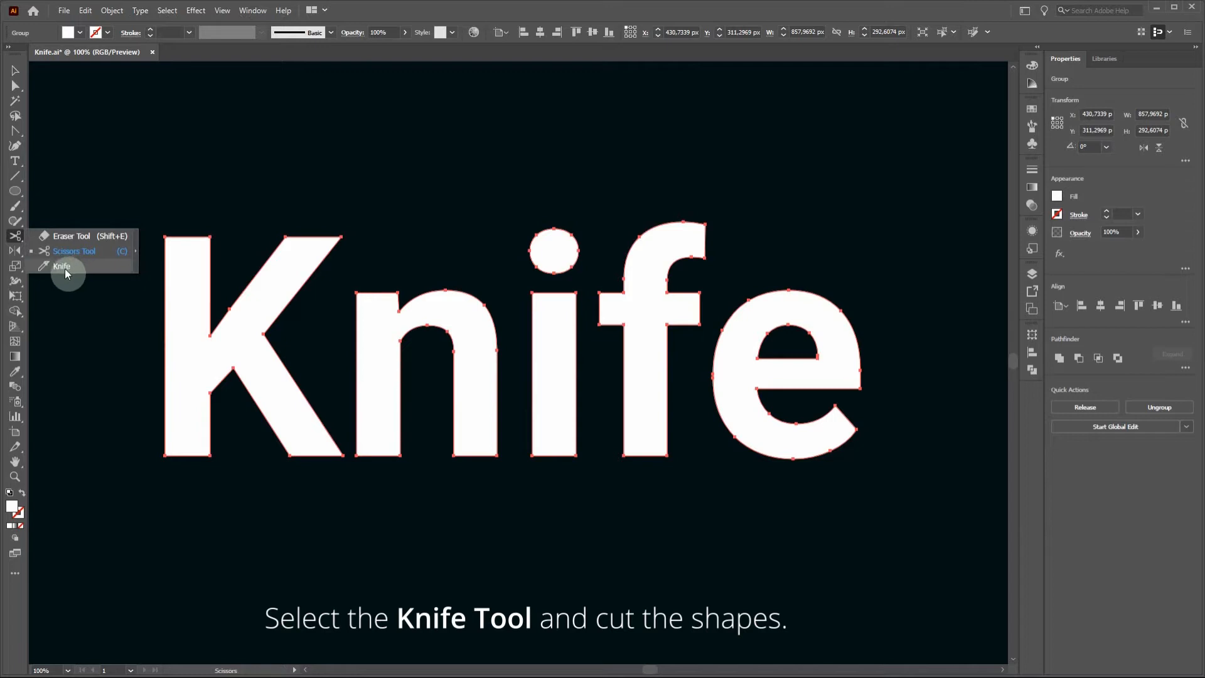
left_click(67, 270)
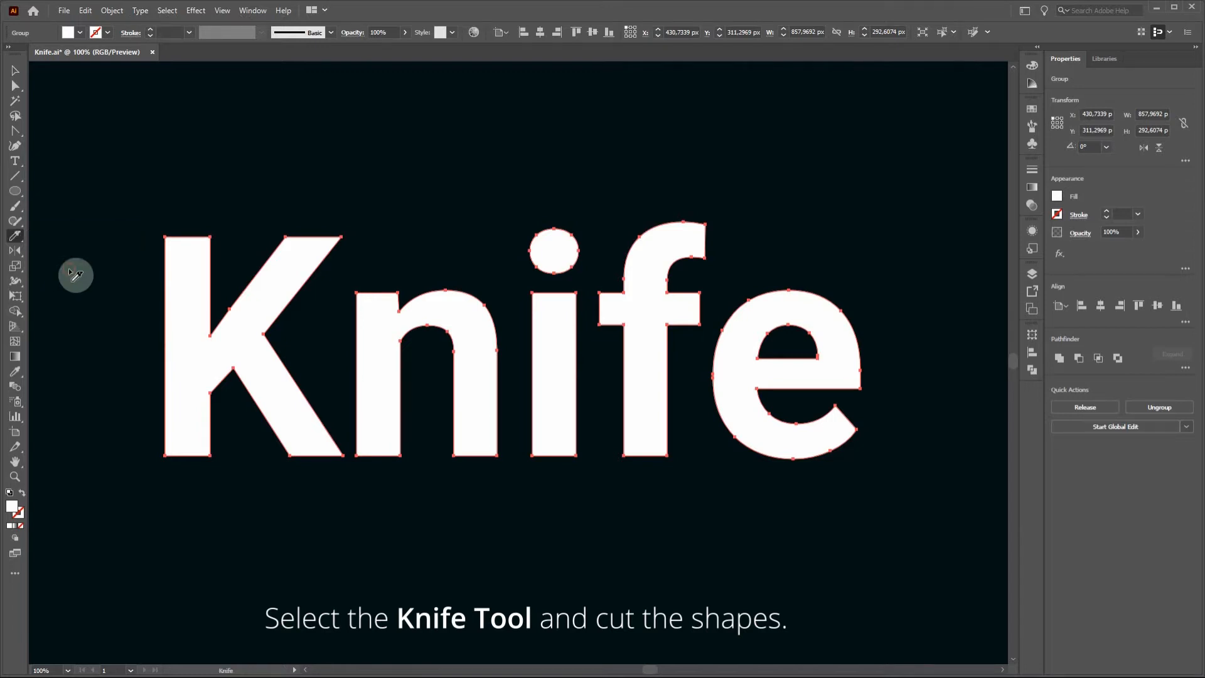
mouse_move(233, 222)
left_mouse_down()
mouse_move(200, 241)
mouse_move(160, 308)
left_mouse_up()
mouse_move(252, 252)
left_mouse_down()
mouse_move(301, 336)
mouse_move(301, 371)
mouse_move(272, 437)
left_mouse_up()
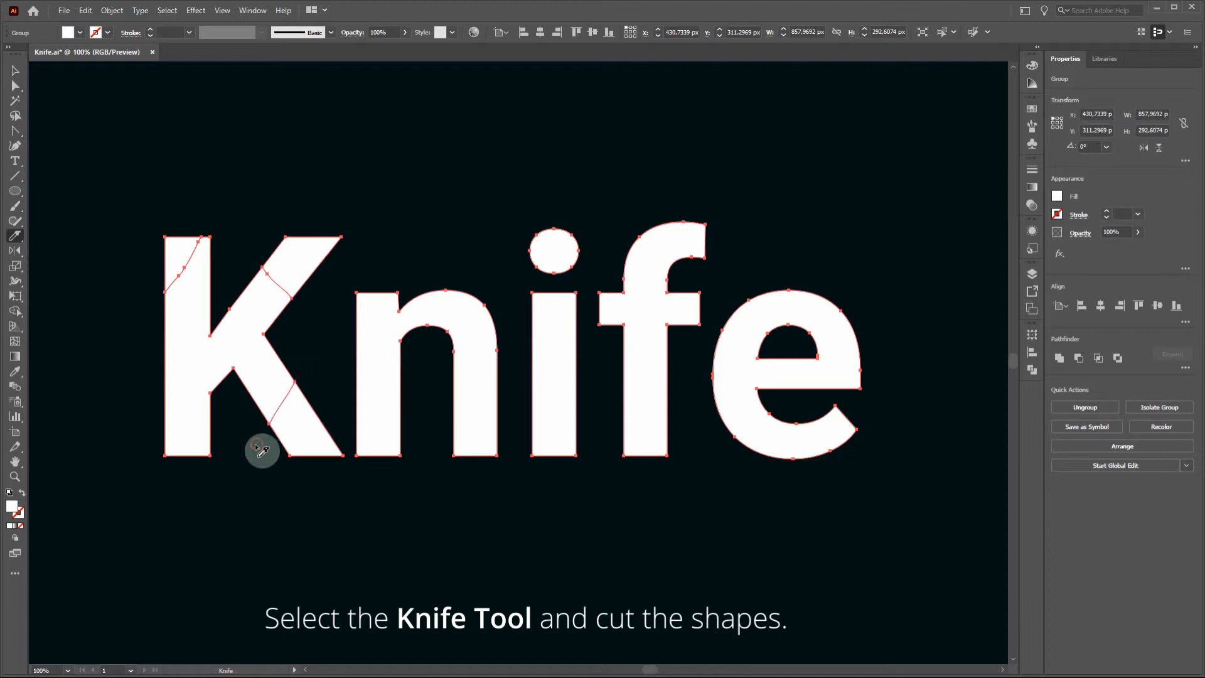
mouse_move(148, 318)
left_mouse_down()
mouse_move(224, 391)
mouse_move(221, 408)
mouse_move(167, 437)
left_mouse_up()
Step: Slice both stems of the n and the dot and stem of the i with freehand Knife cuts
mouse_move(337, 324)
left_mouse_down()
mouse_move(389, 357)
mouse_move(410, 391)
mouse_move(347, 428)
mouse_move(405, 405)
left_mouse_up()
mouse_move(499, 292)
left_mouse_down()
mouse_move(448, 370)
mouse_move(441, 418)
mouse_move(478, 418)
mouse_move(517, 353)
left_mouse_up()
left_click_drag(508, 227, 606, 275)
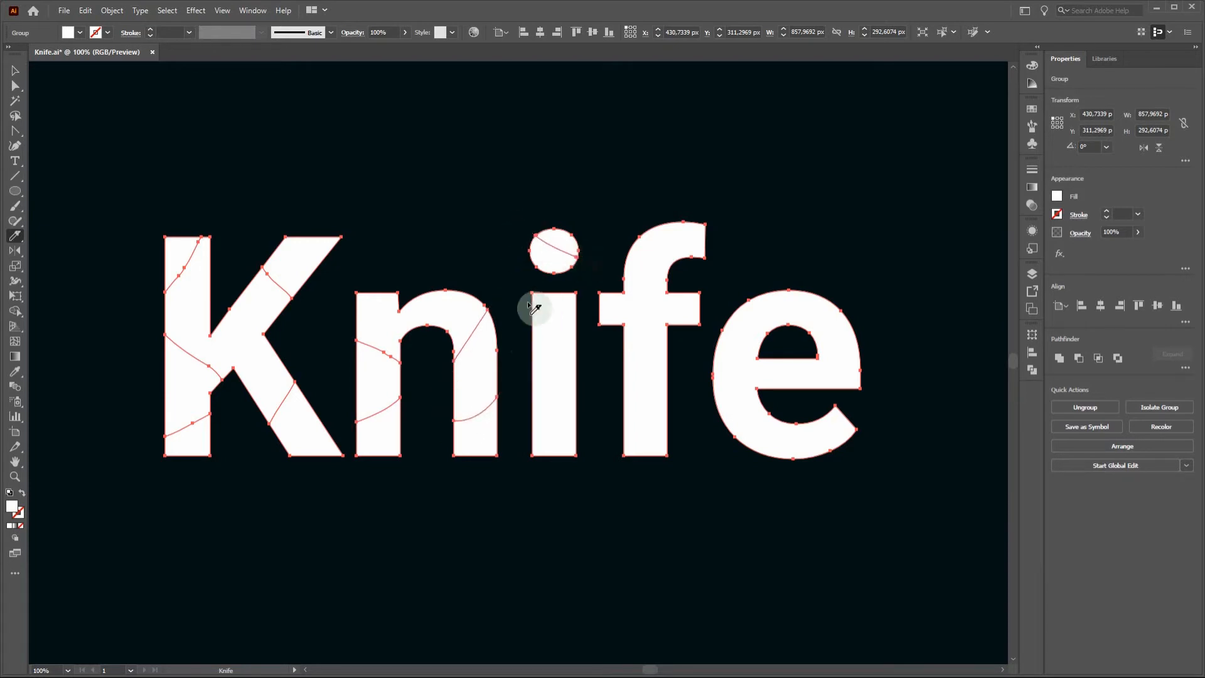
mouse_move(516, 303)
left_mouse_down()
mouse_move(553, 351)
mouse_move(561, 448)
left_mouse_up()
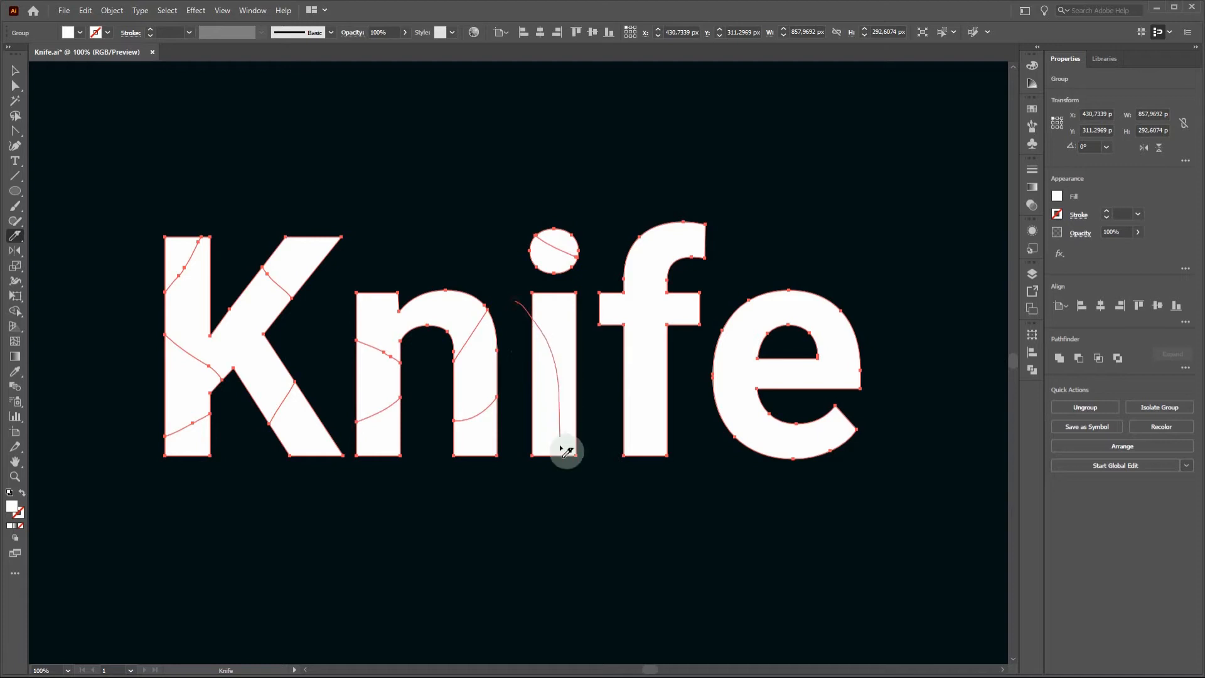
Step: Slice the f across its hook and stem, and the e through both sides, with freehand Knife cuts
mouse_move(649, 197)
left_mouse_down()
mouse_move(699, 269)
mouse_move(612, 412)
mouse_move(631, 432)
mouse_move(692, 403)
left_mouse_up()
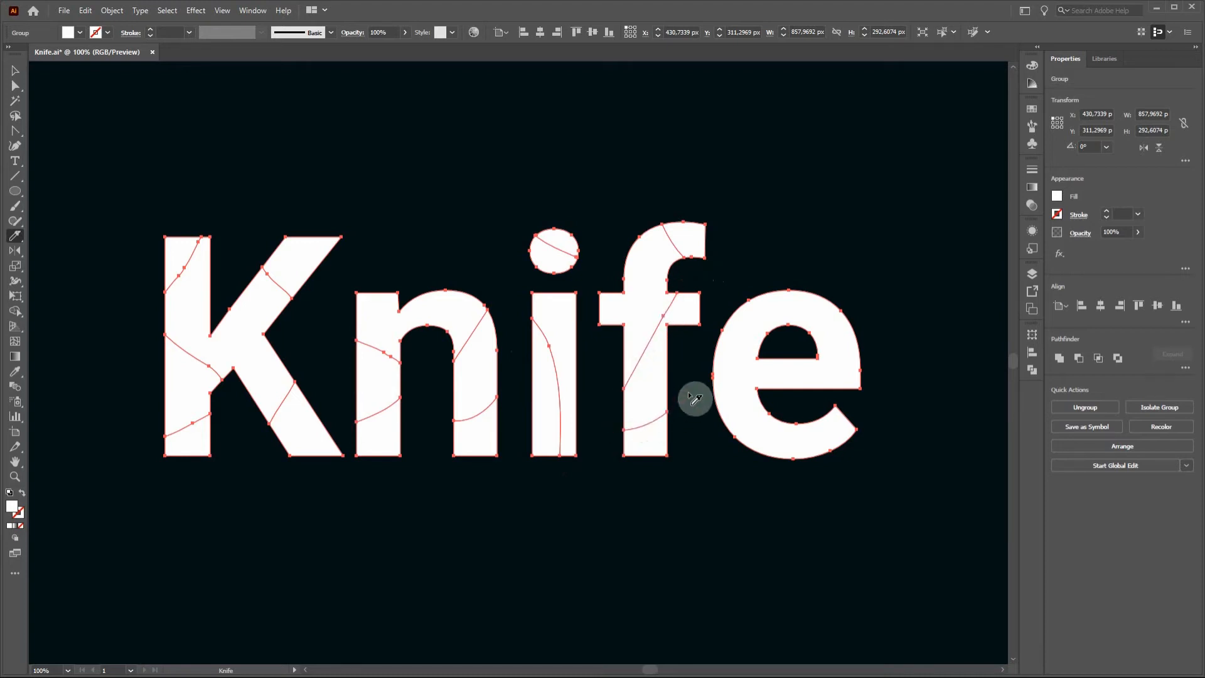
mouse_move(716, 293)
left_mouse_down()
mouse_move(740, 349)
mouse_move(742, 399)
mouse_move(764, 423)
mouse_move(758, 492)
left_mouse_up()
mouse_move(870, 292)
left_mouse_down()
mouse_move(803, 418)
mouse_move(851, 476)
left_mouse_up()
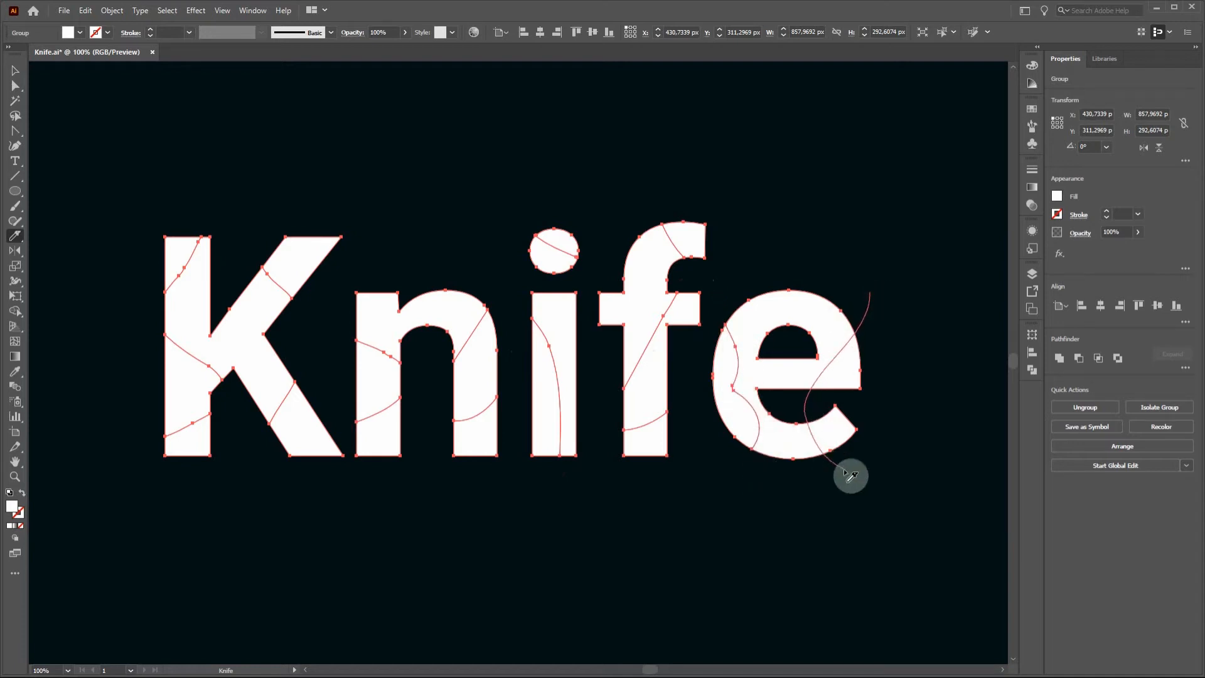
Step: Nudge the cut lettering up about 4 px, ungroup it and deselect everything
left_click(15, 70)
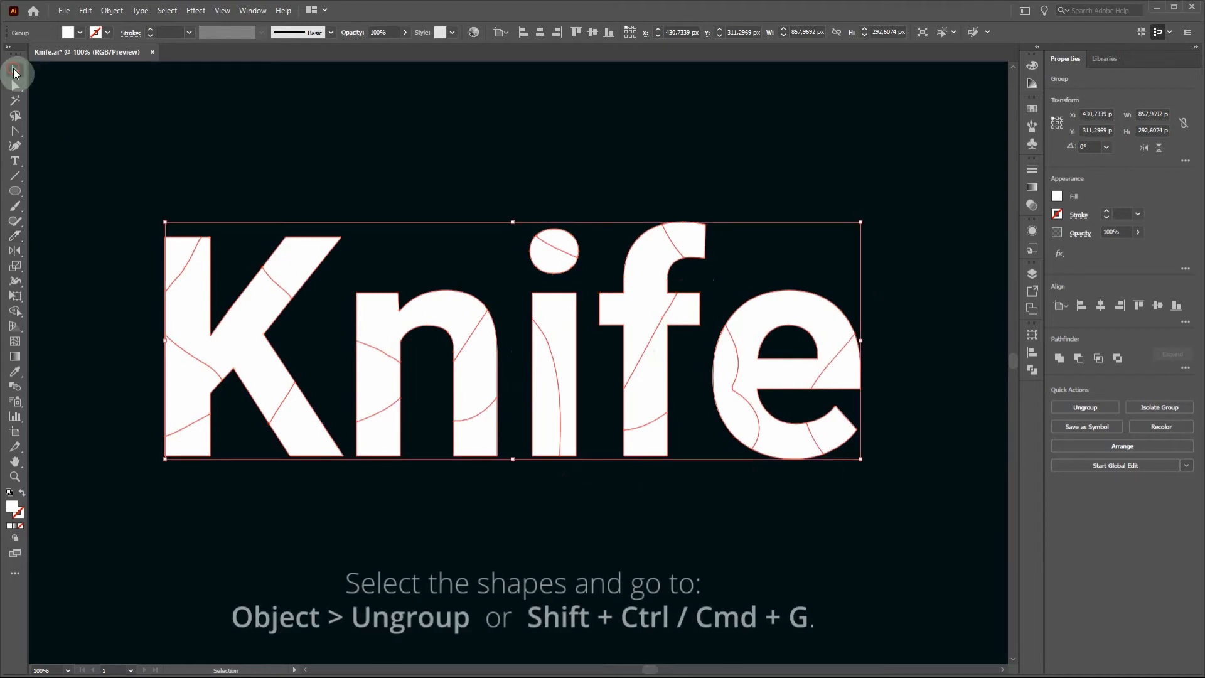
left_click_drag(394, 323, 390, 320)
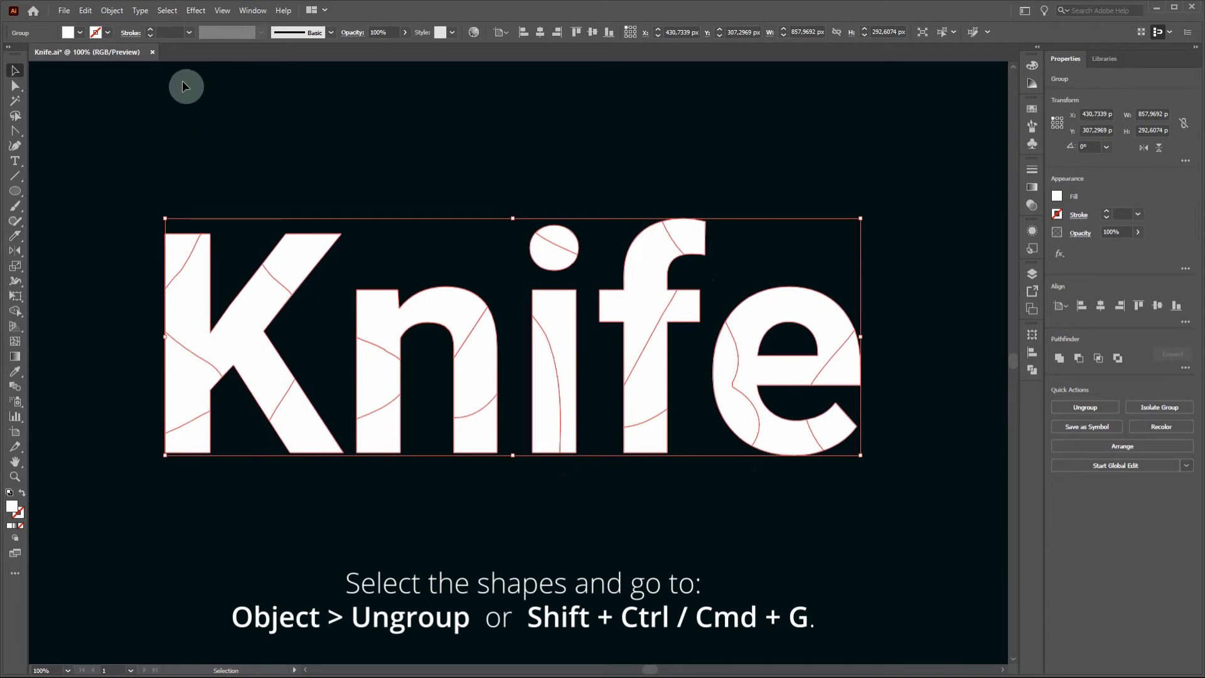
left_click(111, 10)
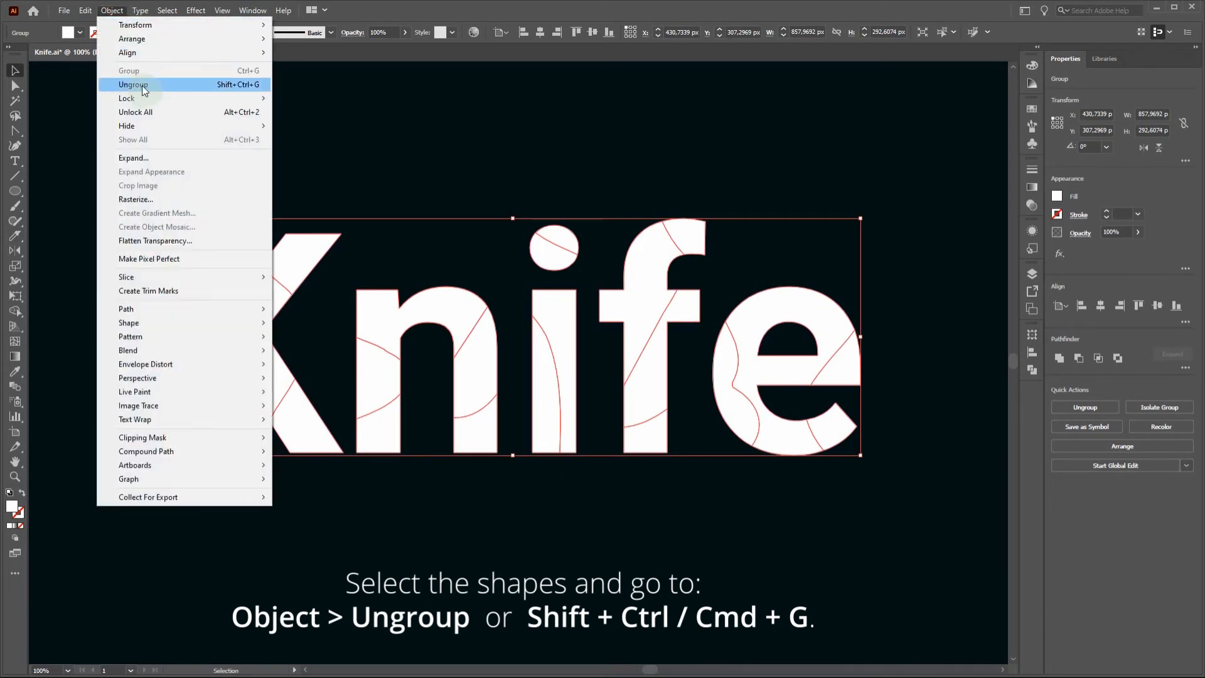
left_click(144, 84)
left_click(175, 167)
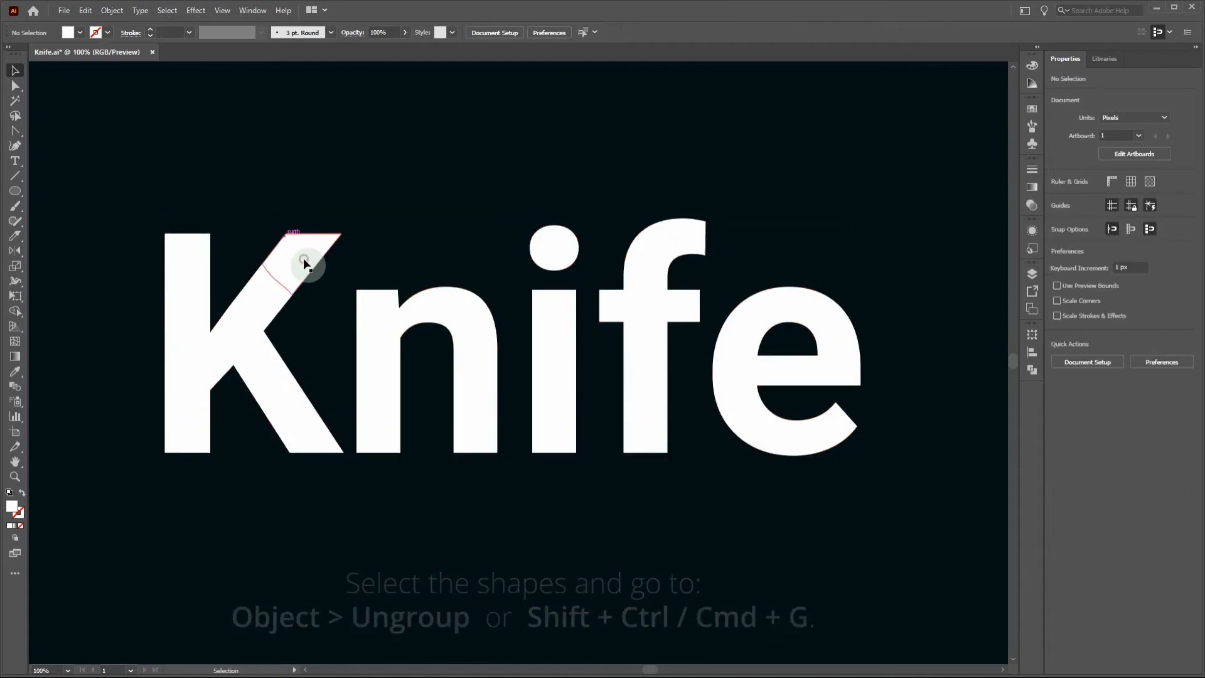
Step: Move the cut corner, stem and leg pieces of the K outward, away from its main body
left_click(304, 260)
left_click_drag(292, 251, 309, 217)
left_click_drag(177, 242, 150, 221)
left_click_drag(183, 384, 151, 387)
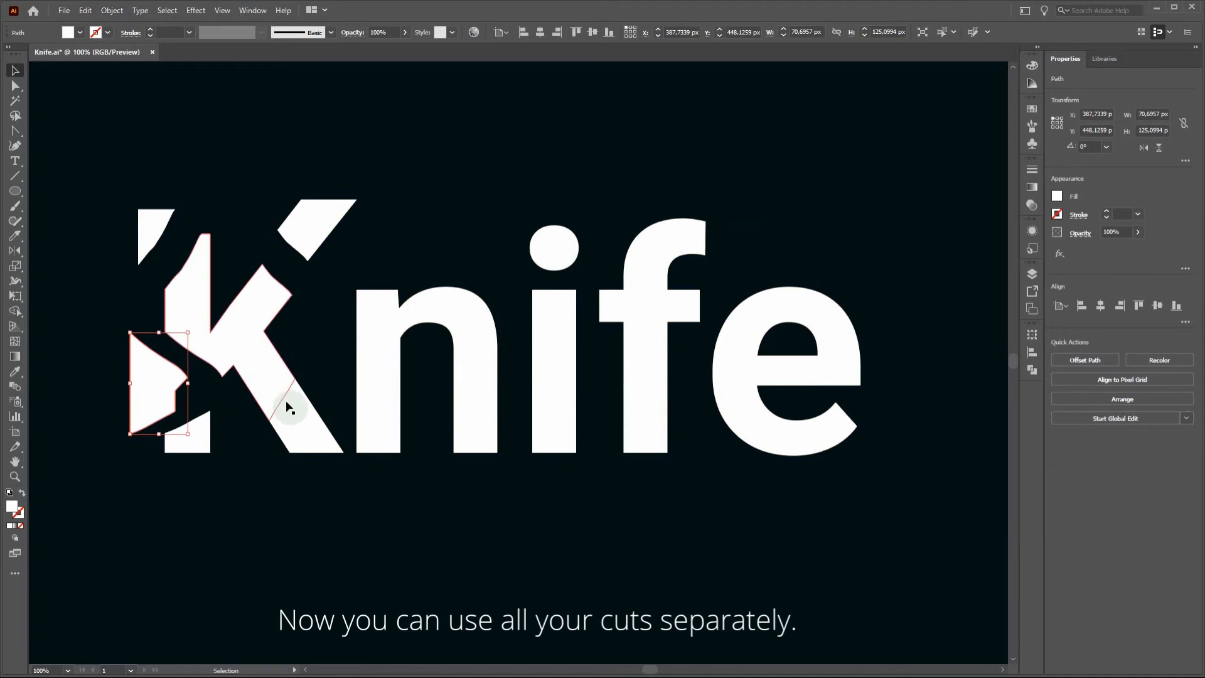
left_click_drag(289, 407, 296, 456)
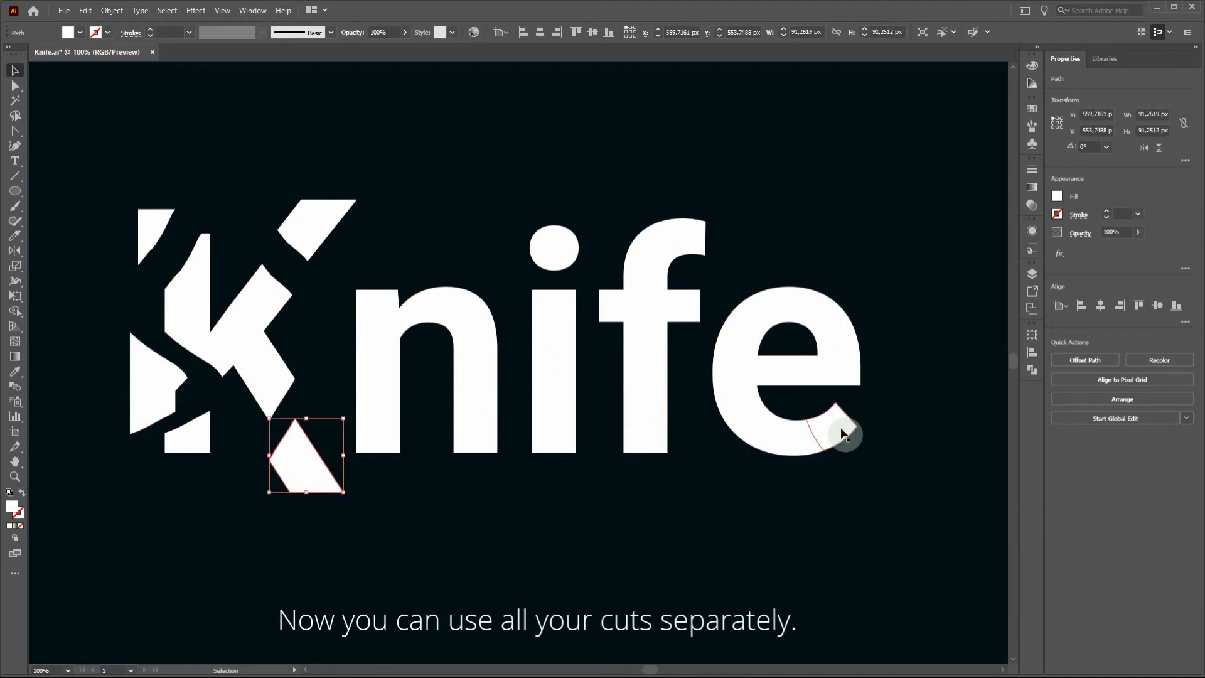
Step: Move the cut pieces of the e outward, and separate the upper part of the i's dot and its left stem piece
left_click_drag(851, 358, 872, 359)
left_click_drag(719, 372, 703, 379)
left_click_drag(560, 221, 561, 204)
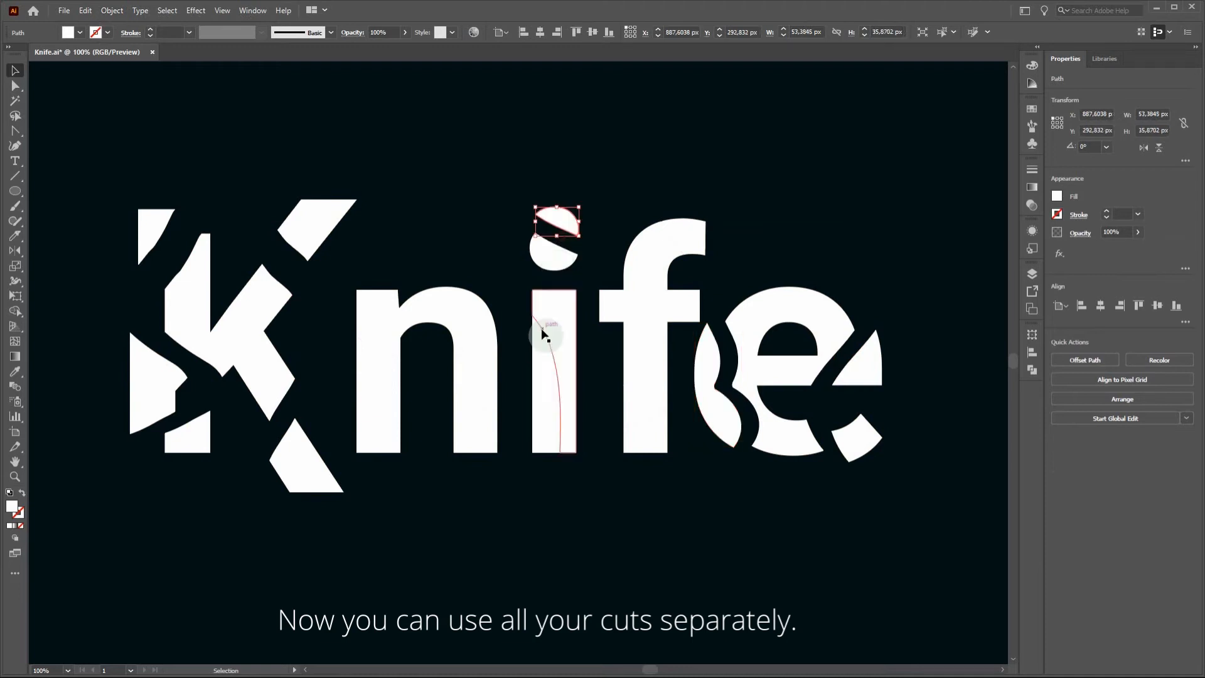
left_click_drag(538, 363, 524, 376)
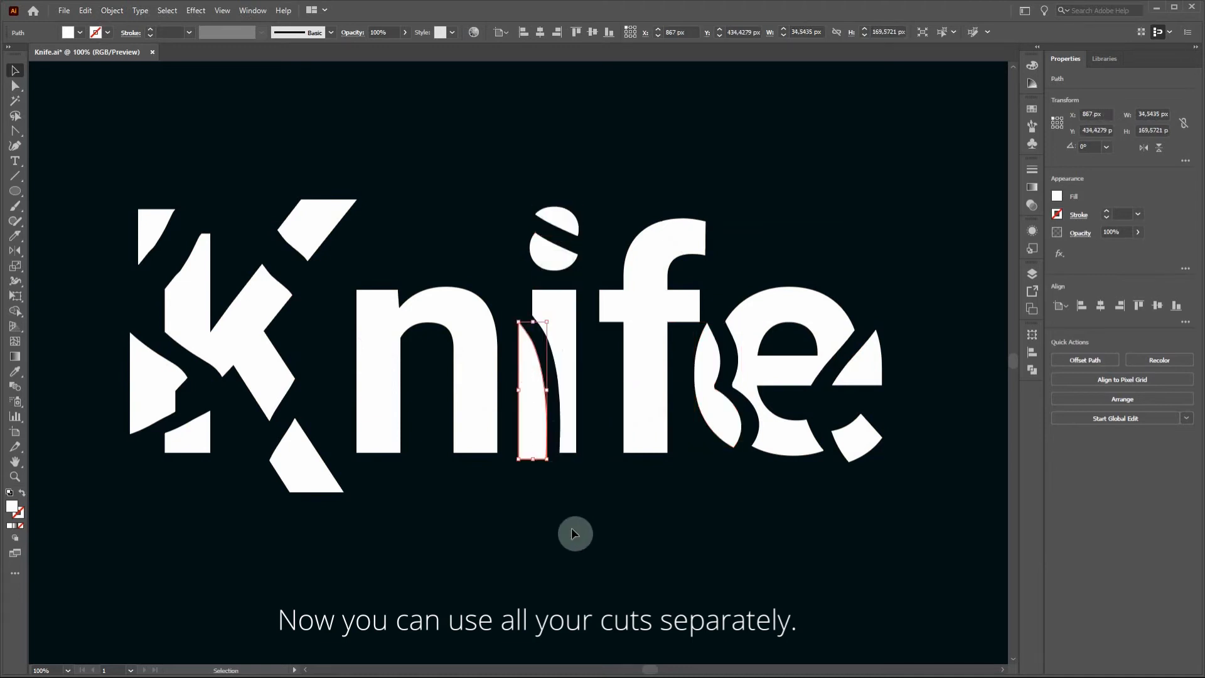
Step: Undo all the moves of the separated K, e and i pieces
key("a")
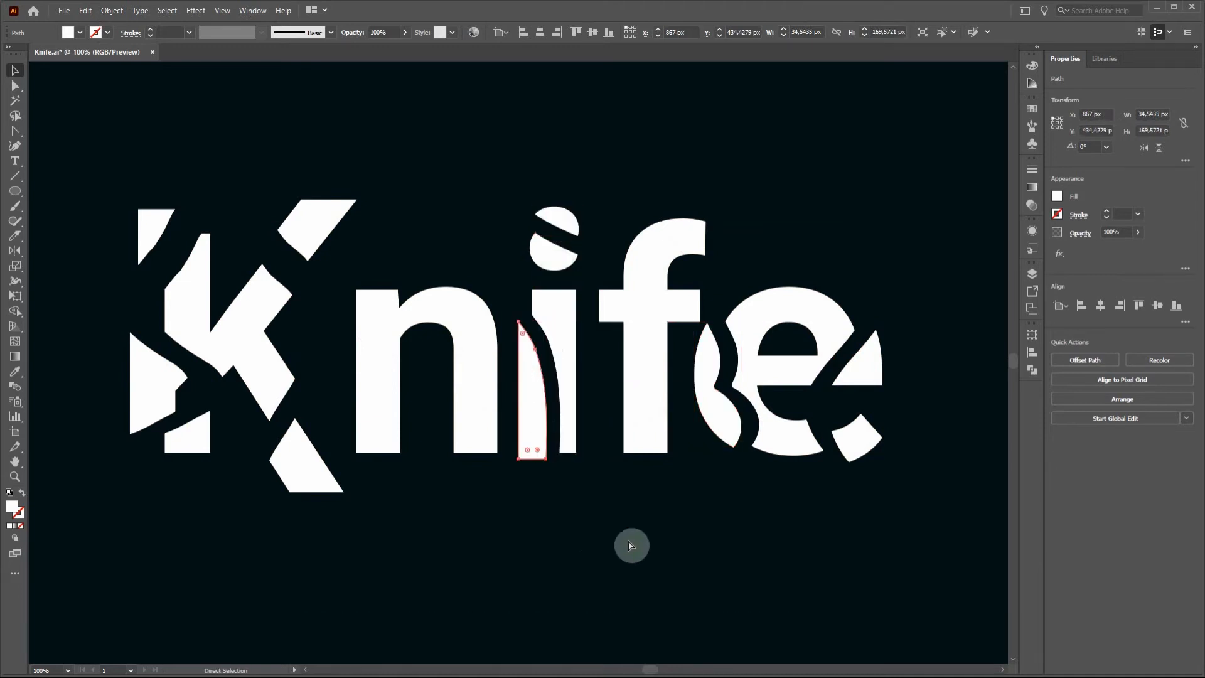
key("ctrl+z")
key("ctrl+z")
key("ctrl+z")
key("ctrl+z")
key("ctrl+z")
key("ctrl+z")
key("ctrl+z")
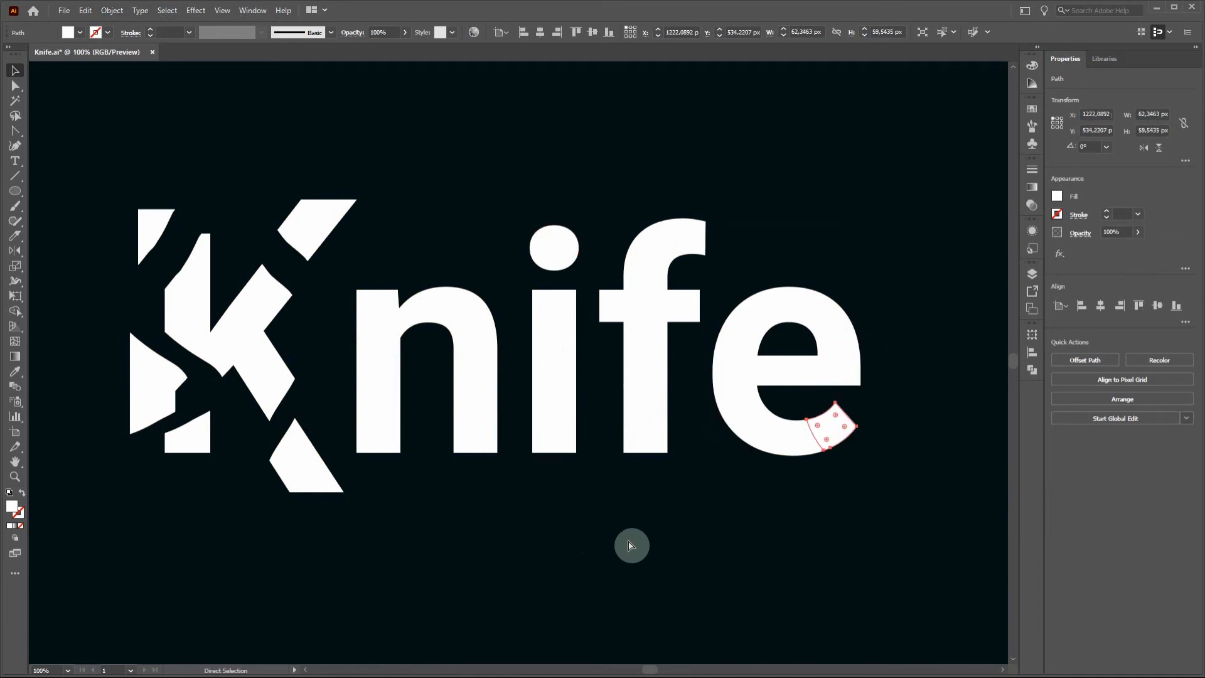
key("ctrl+z")
key("ctrl+z")
key("ctrl+z")
key("ctrl+z")
key("ctrl+z")
key("ctrl+z")
key("v")
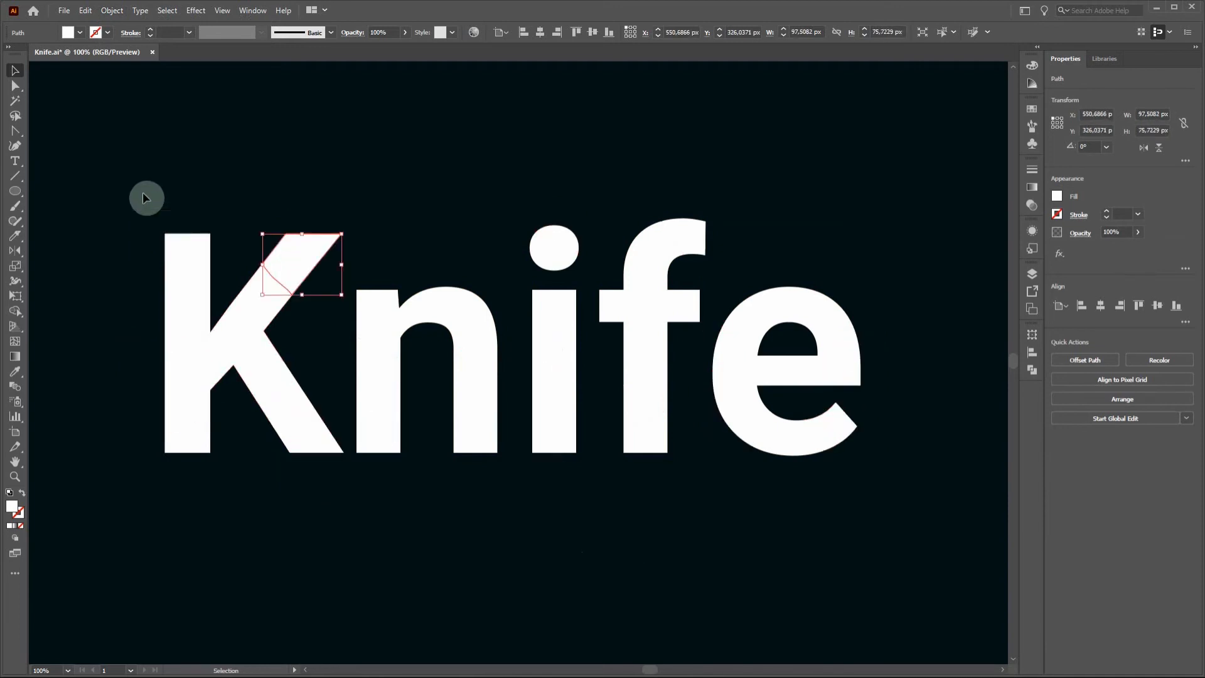
Step: Fill the K's upper-left corner piece with the light orange swatch
left_click(171, 243)
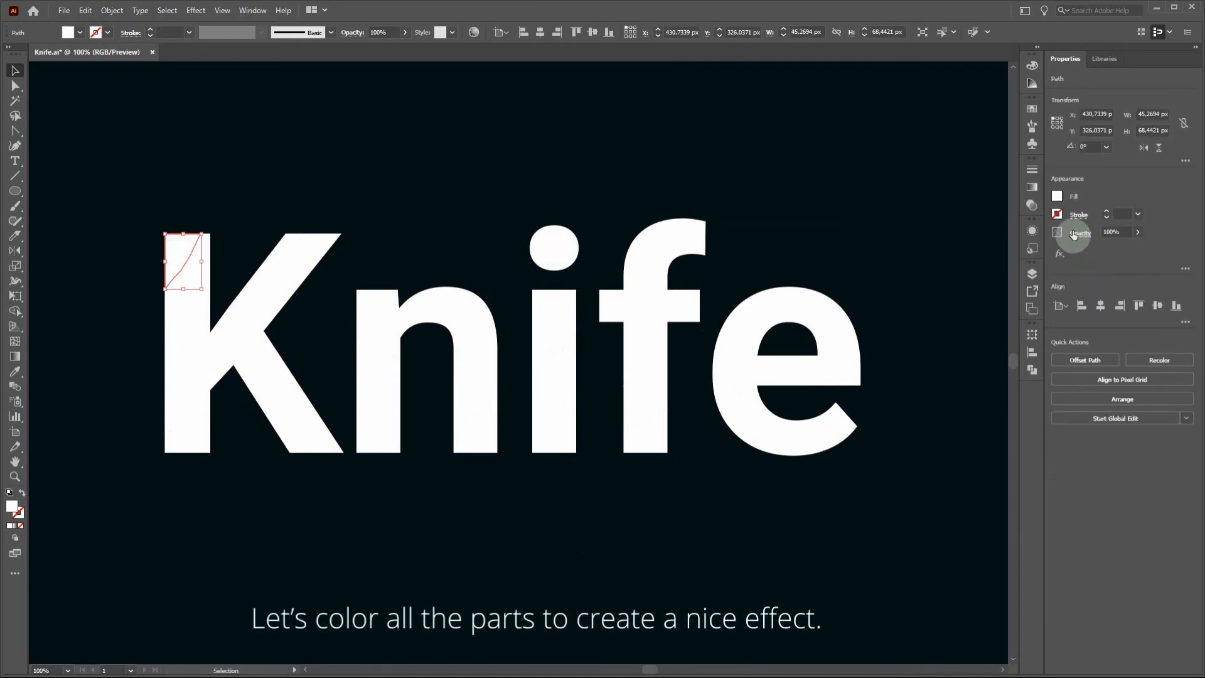
left_click(1033, 109)
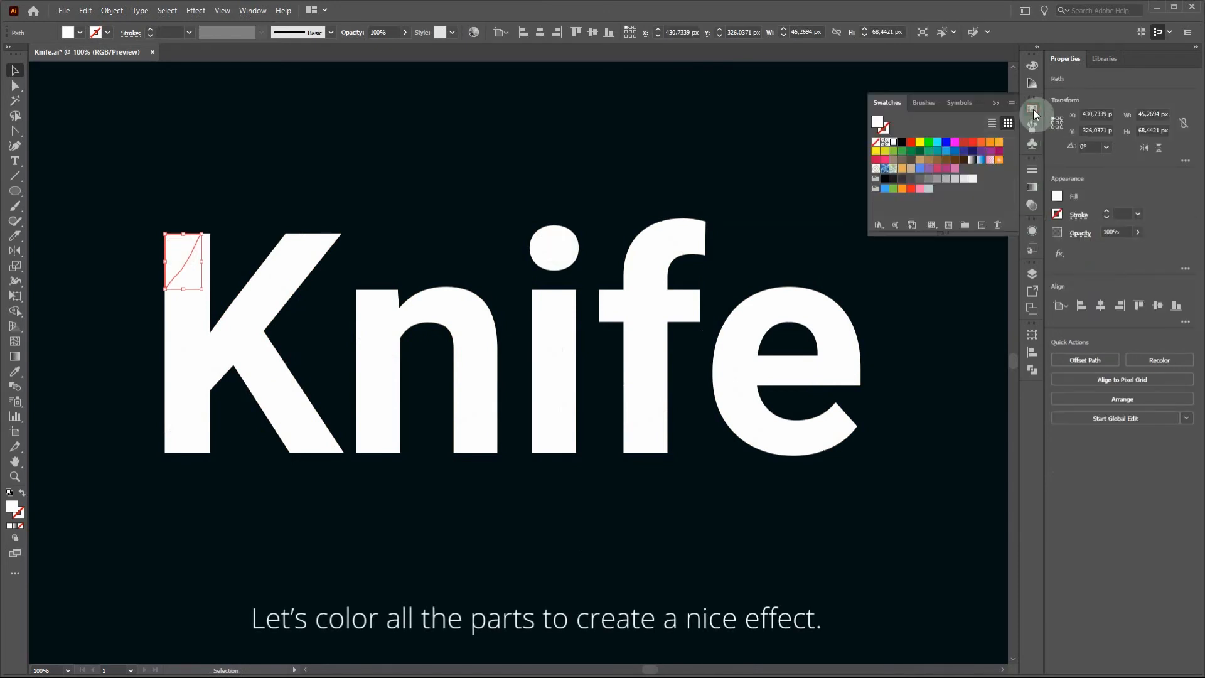
left_click(901, 169)
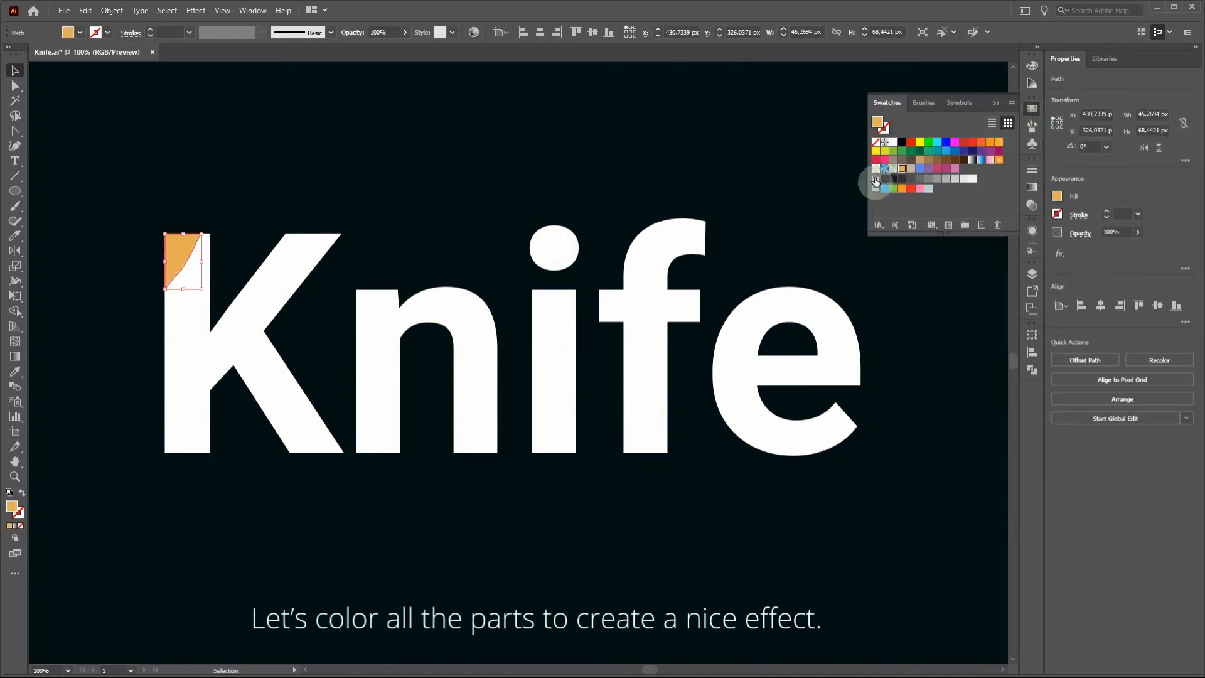
Step: Fill the K's main body with the tan swatch, its lower stem piece with blue and the stem's foot with purple
left_click(196, 306)
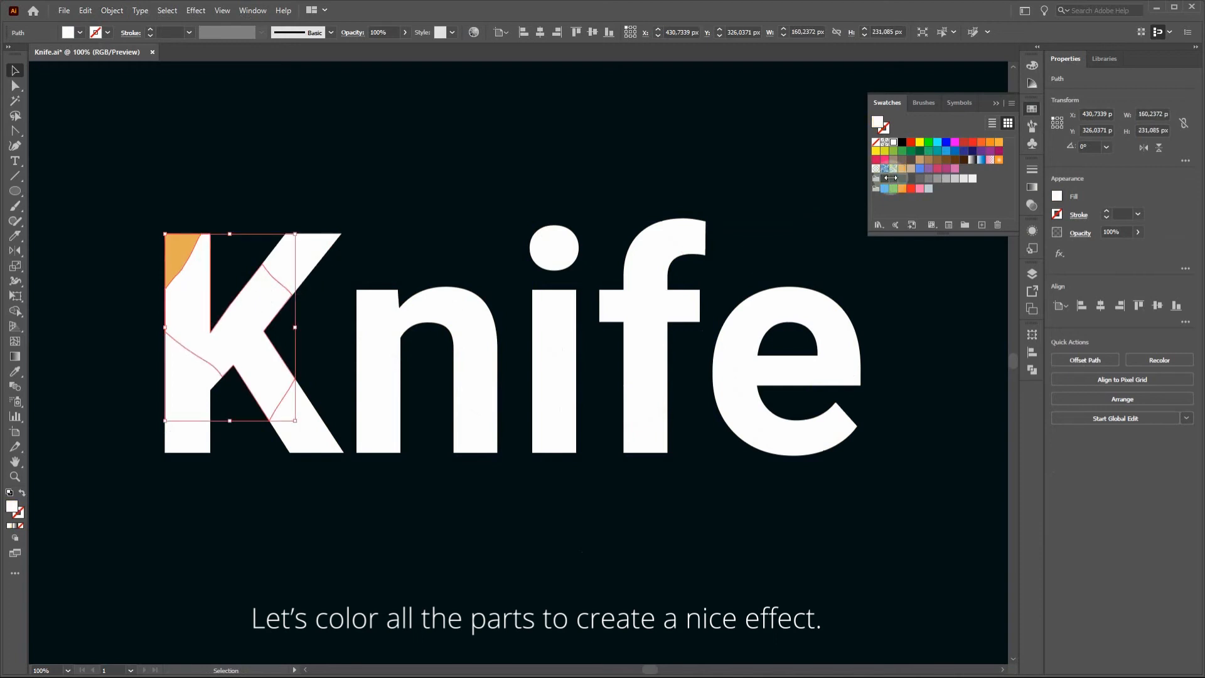
left_click(911, 169)
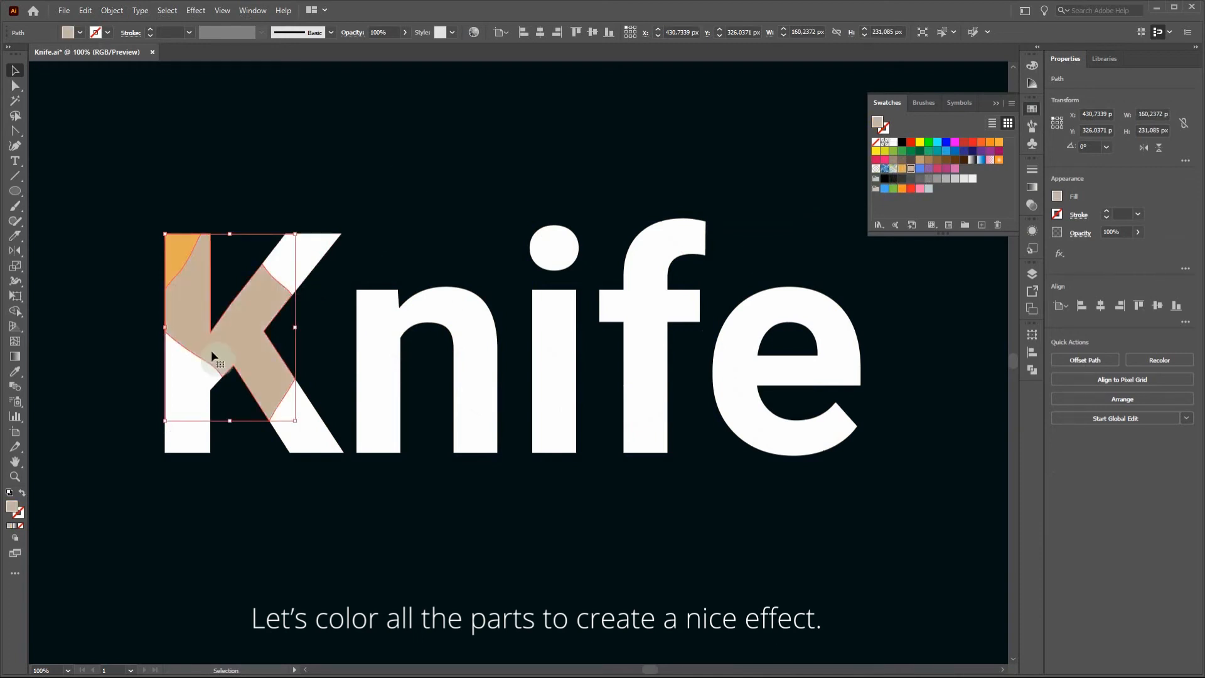
left_click(175, 387)
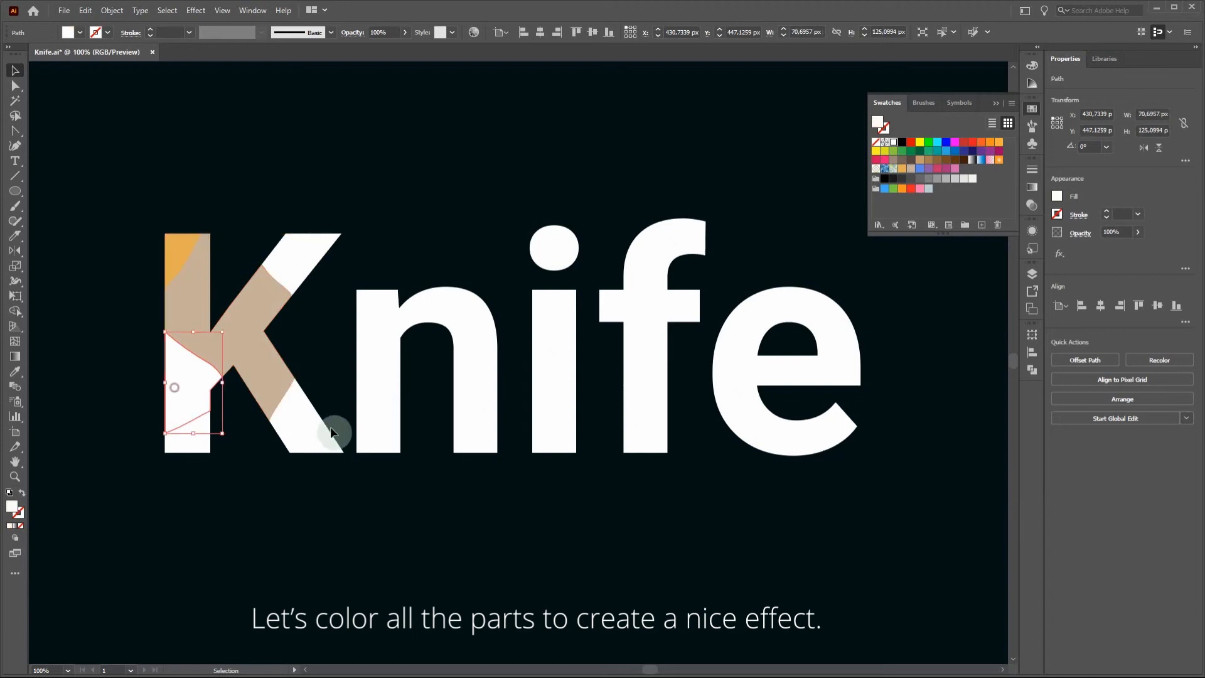
left_click(920, 169)
left_click(199, 447)
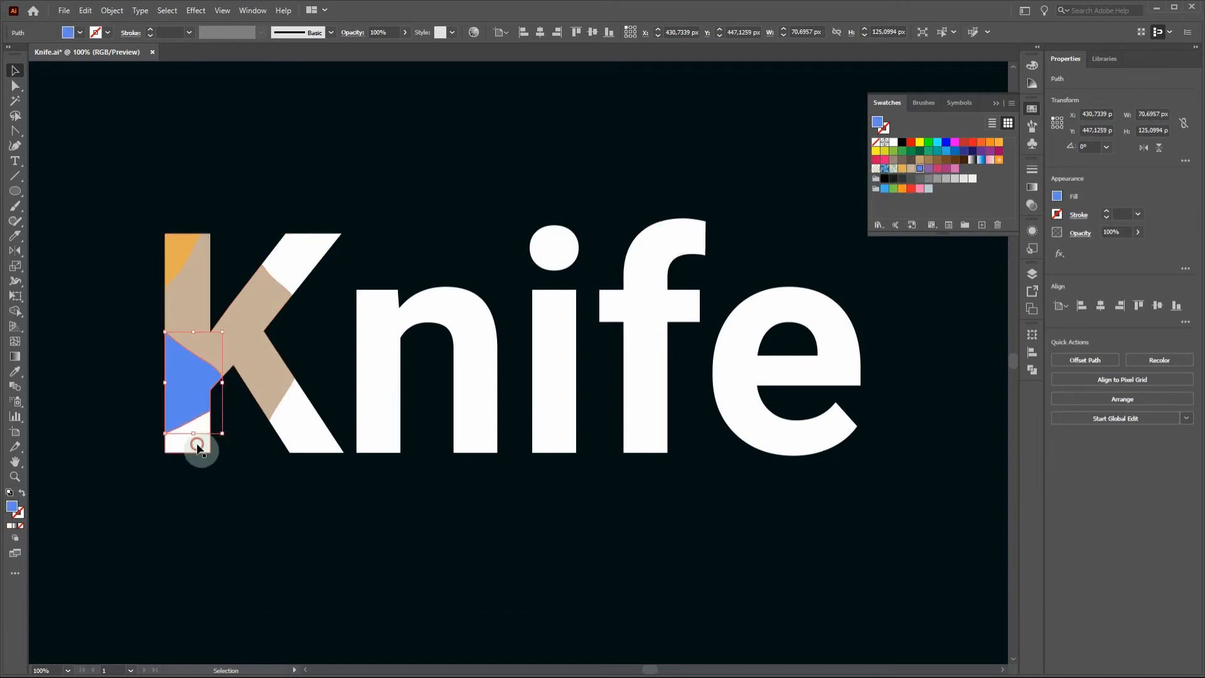
left_click(928, 170)
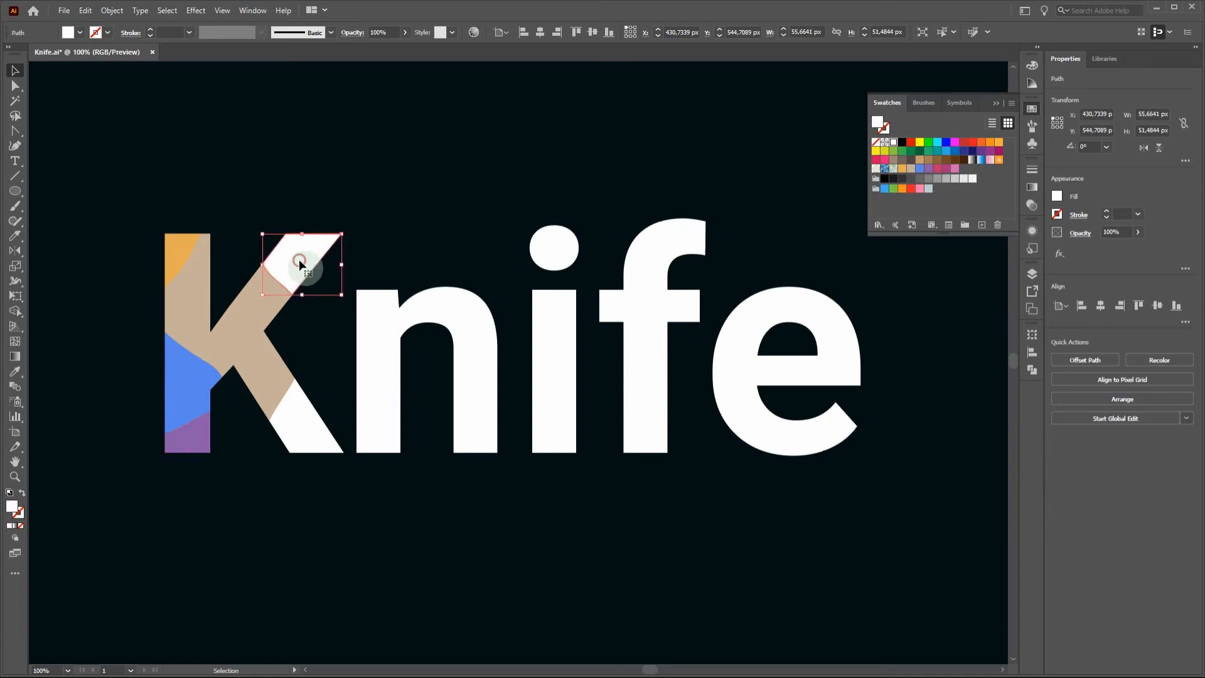
Step: Fill the K's upper arm tip with the crimson swatch and its lower leg tip with magenta
left_click(938, 171)
left_click(308, 433)
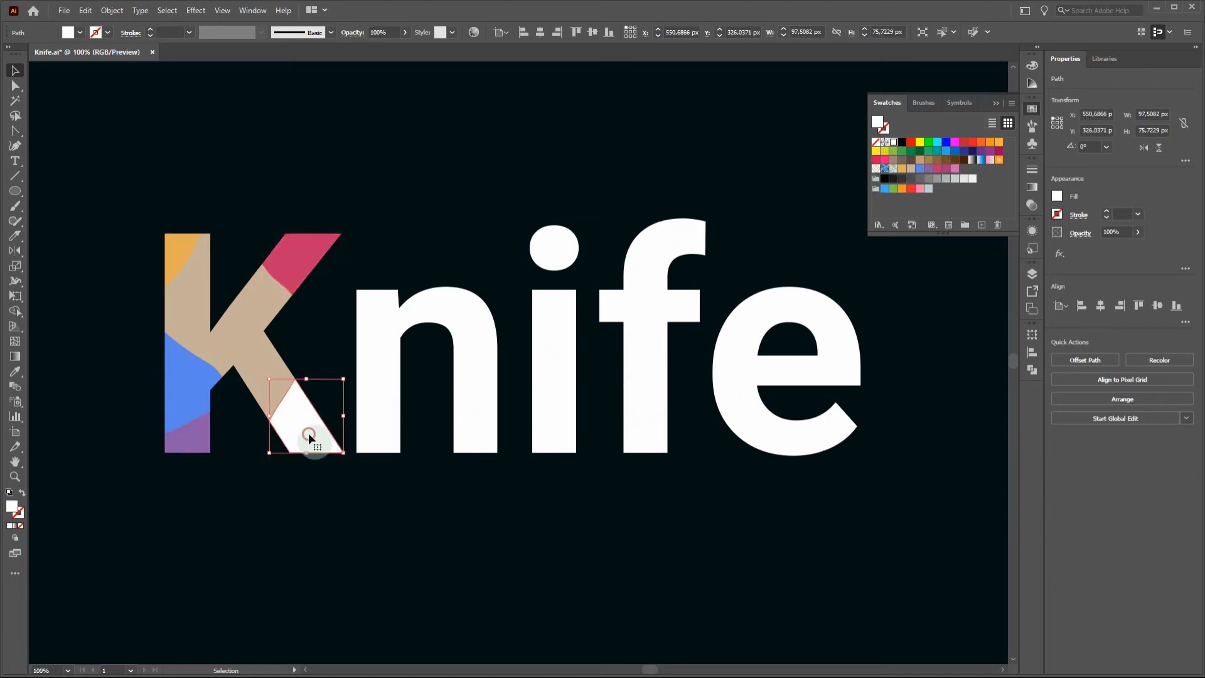
left_click(946, 170)
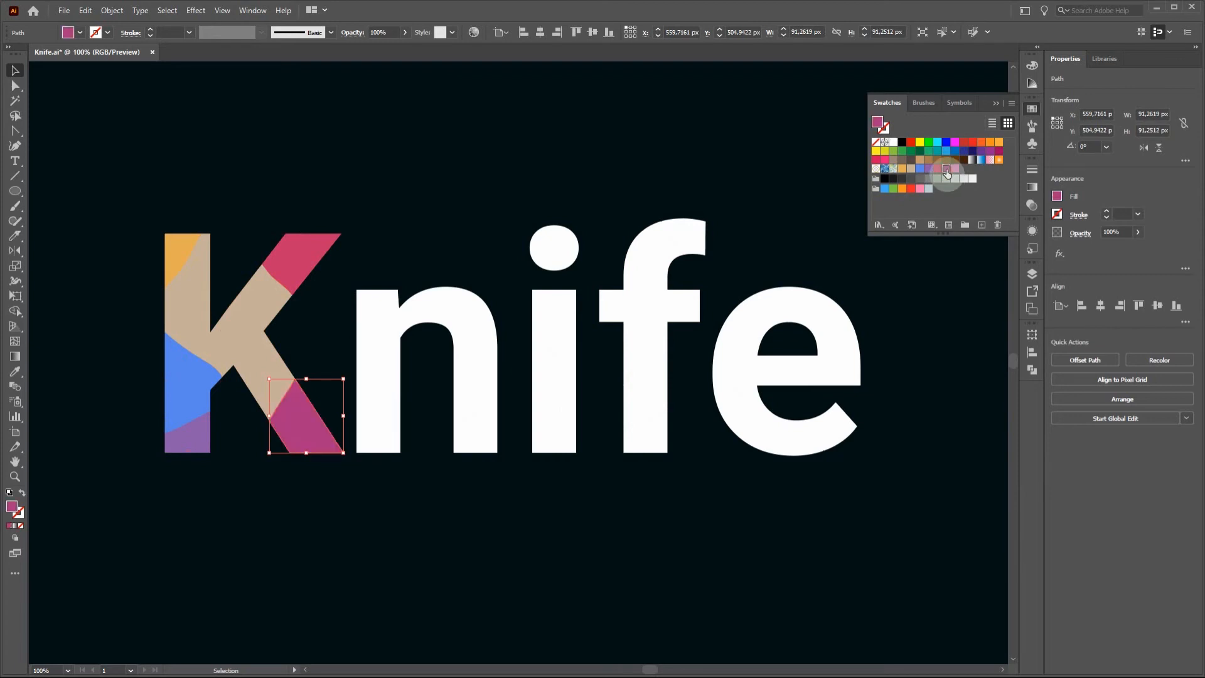
Step: Fill the n's arch piece with the pink swatch, the left stem's middle piece with light orange and its foot with tan
left_click(368, 312)
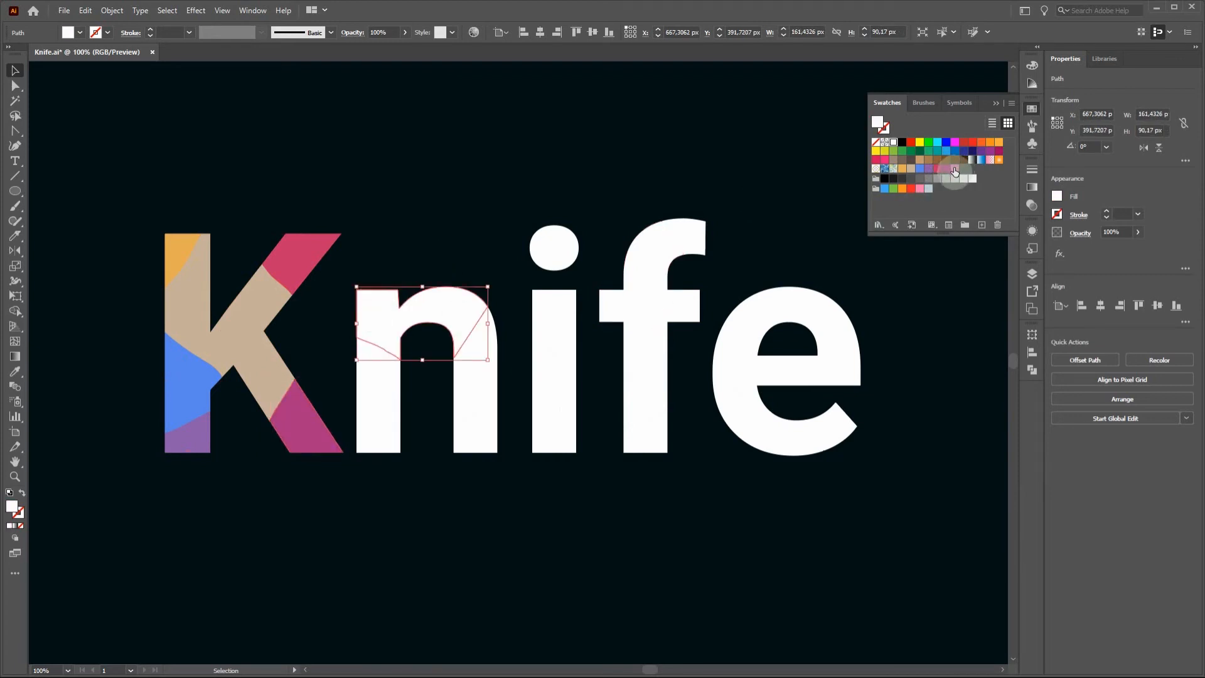
left_click(954, 170)
left_click(375, 377)
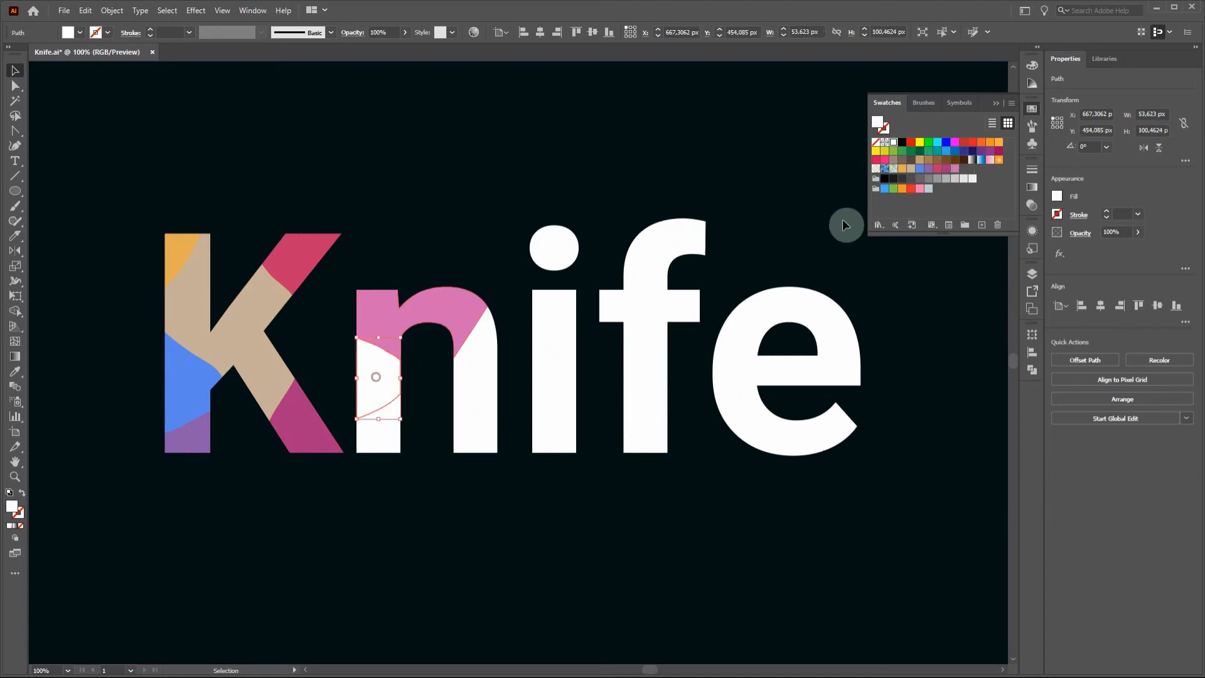
left_click(903, 169)
left_click(387, 444)
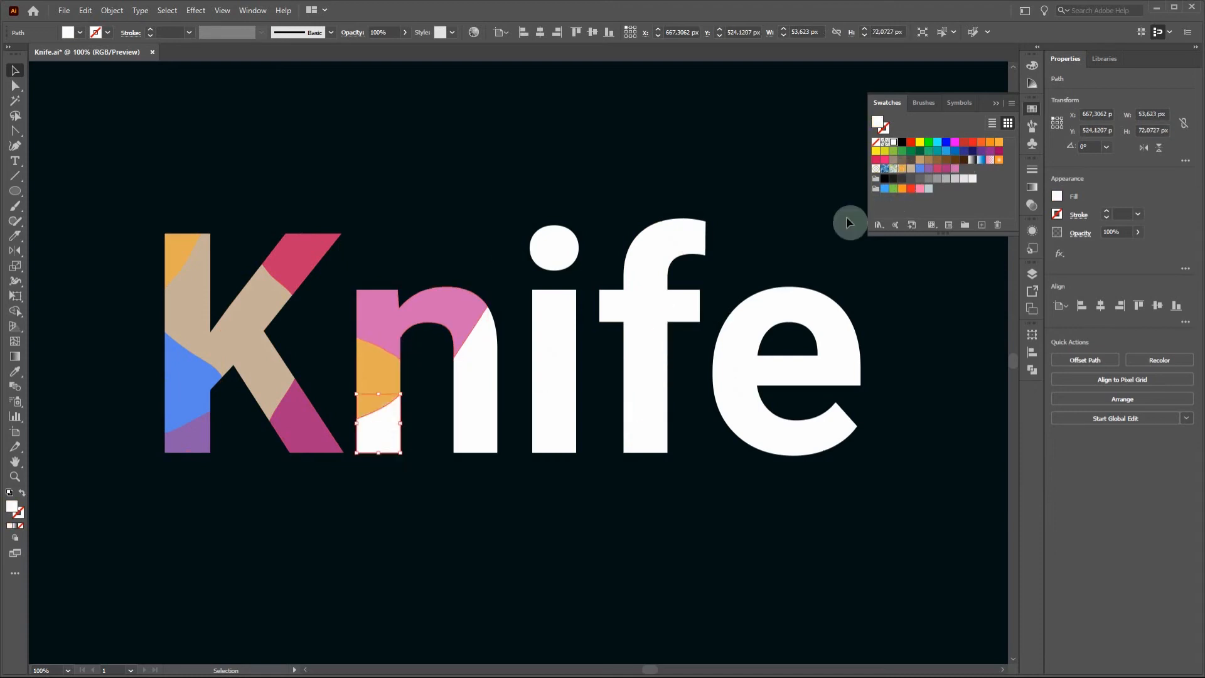
left_click(912, 169)
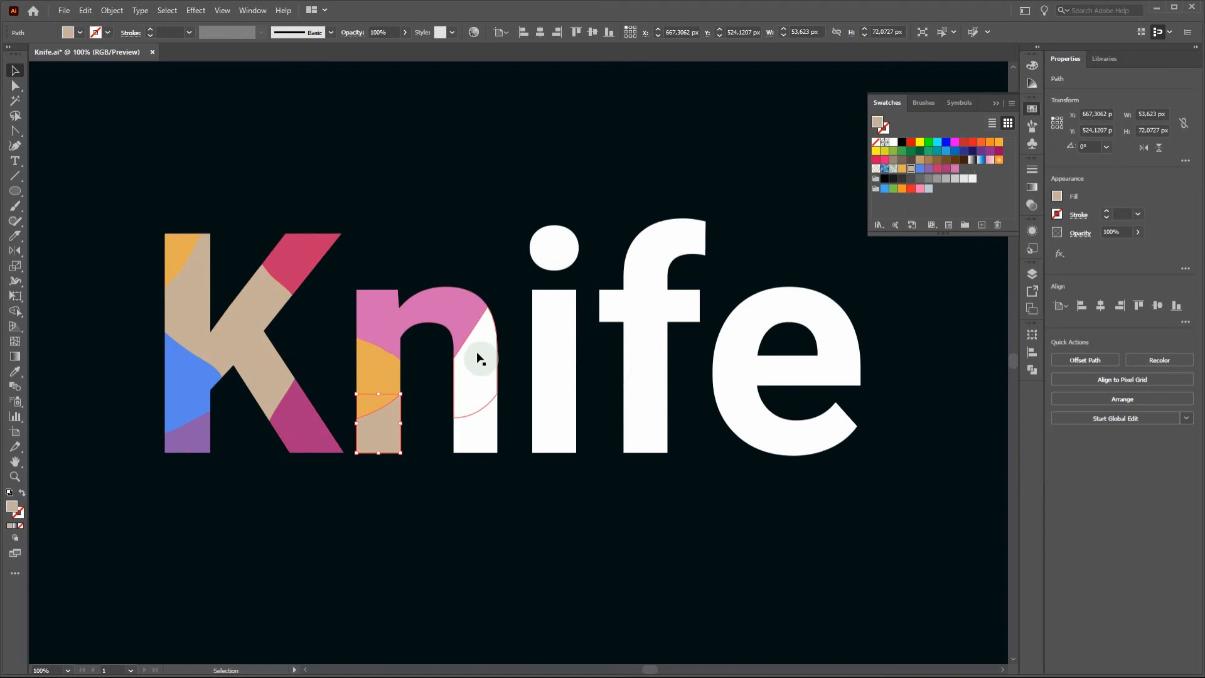
Step: Fill the upper piece of the n's right stem with the blue swatch and its foot with purple
left_click(477, 351)
left_click(918, 170)
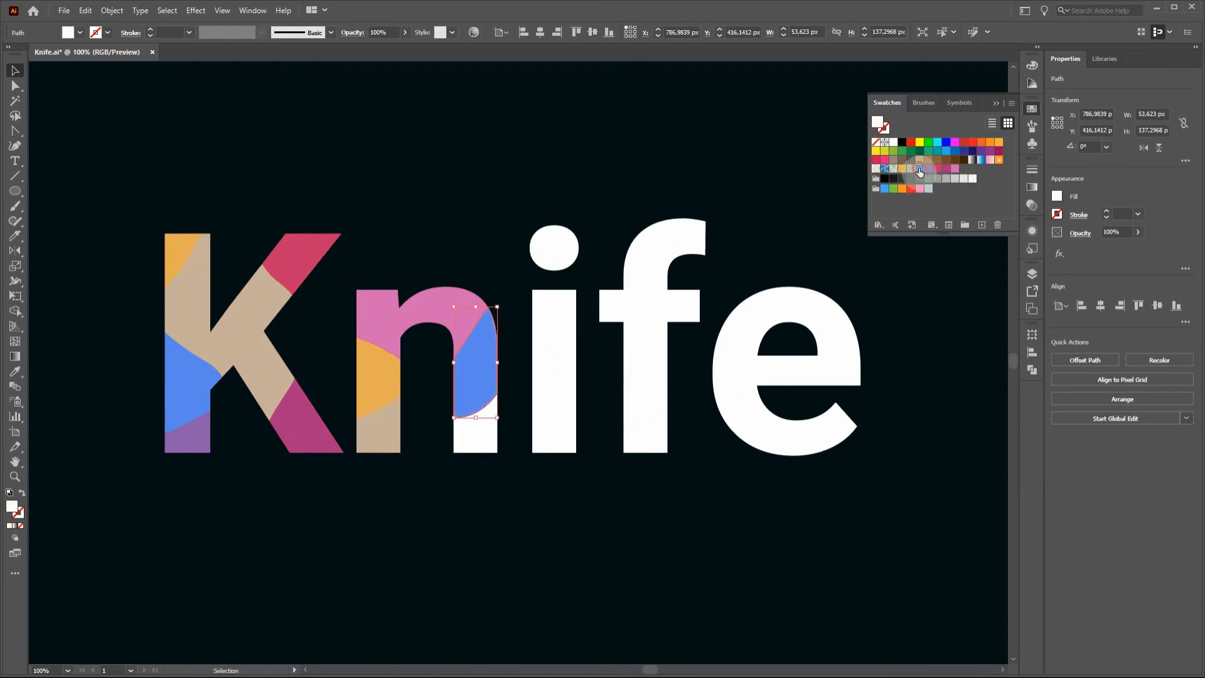
left_click(482, 430)
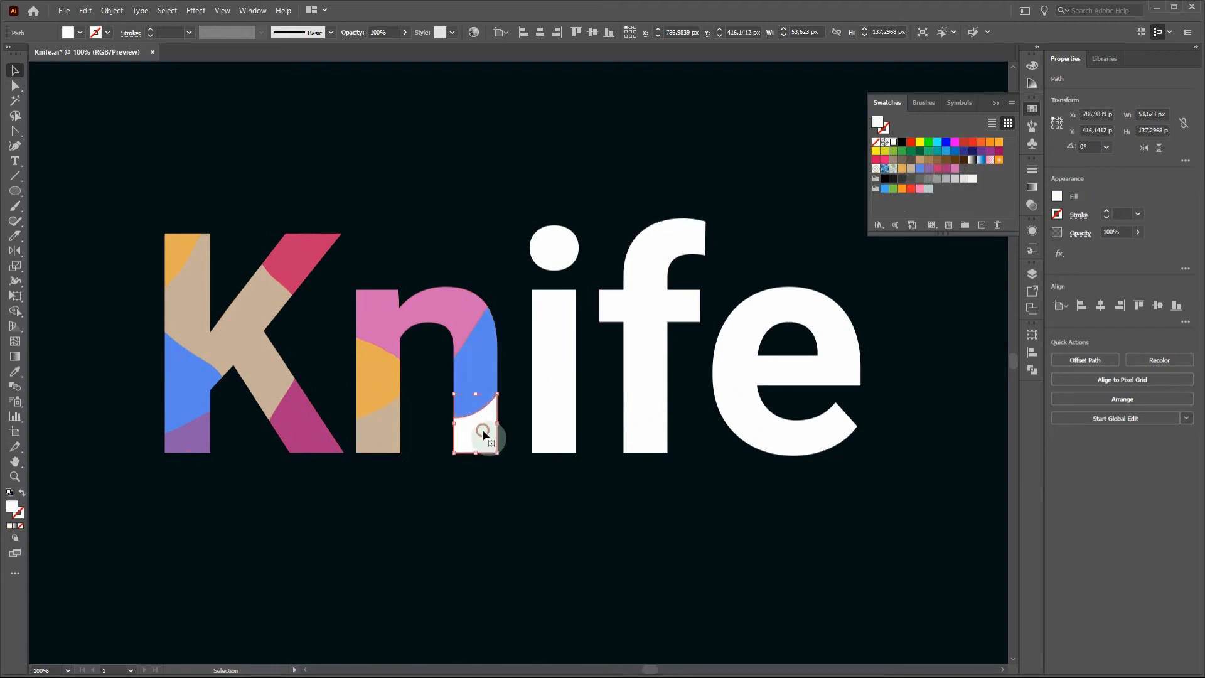
left_click(929, 169)
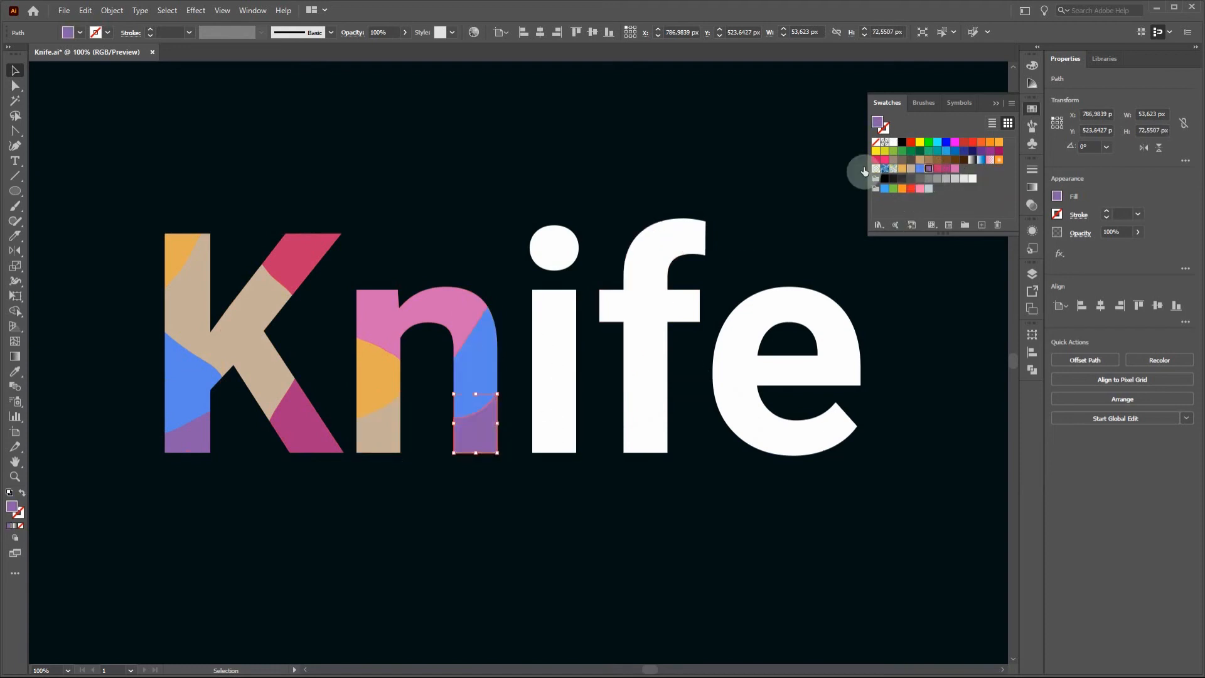
Step: Fill the lower part of the i's dot with the crimson swatch and the upper part with magenta
left_click(546, 258)
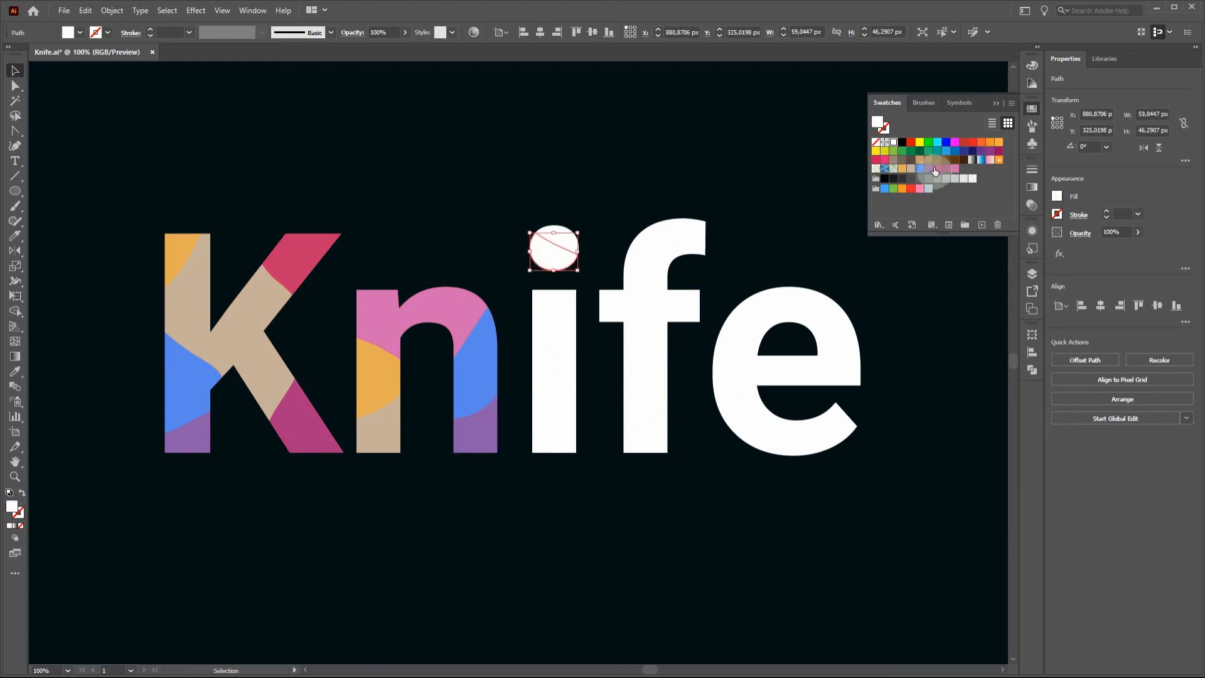
left_click(936, 169)
left_click(561, 242)
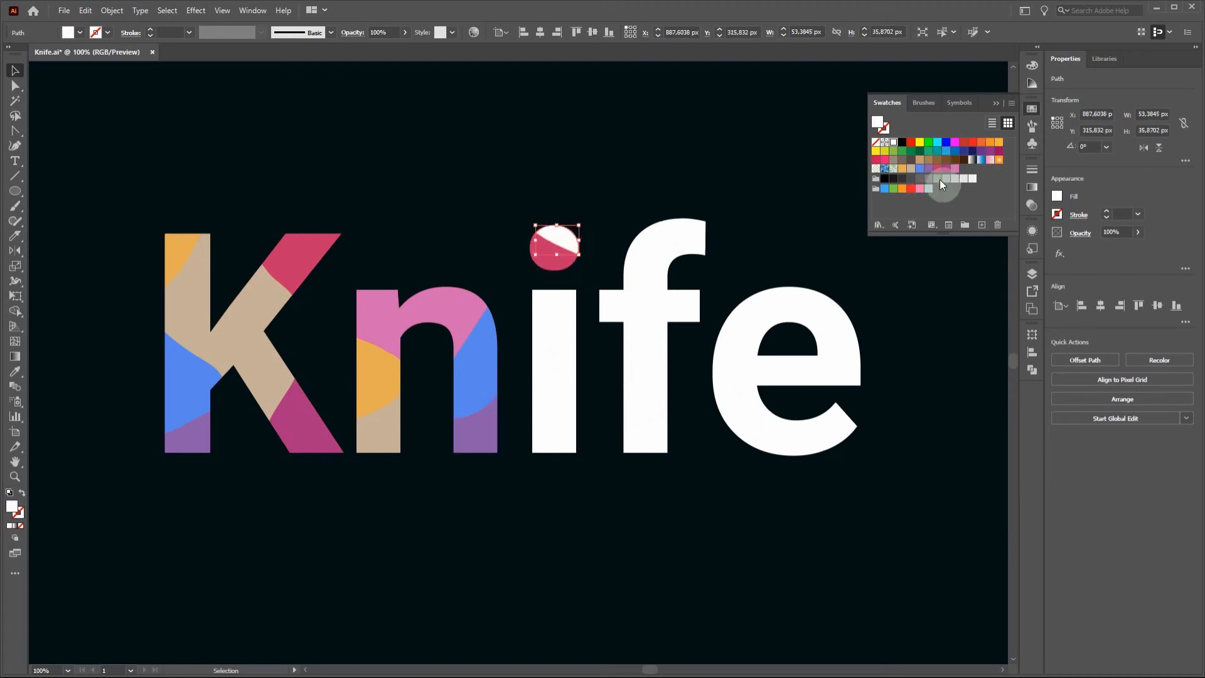
left_click(946, 170)
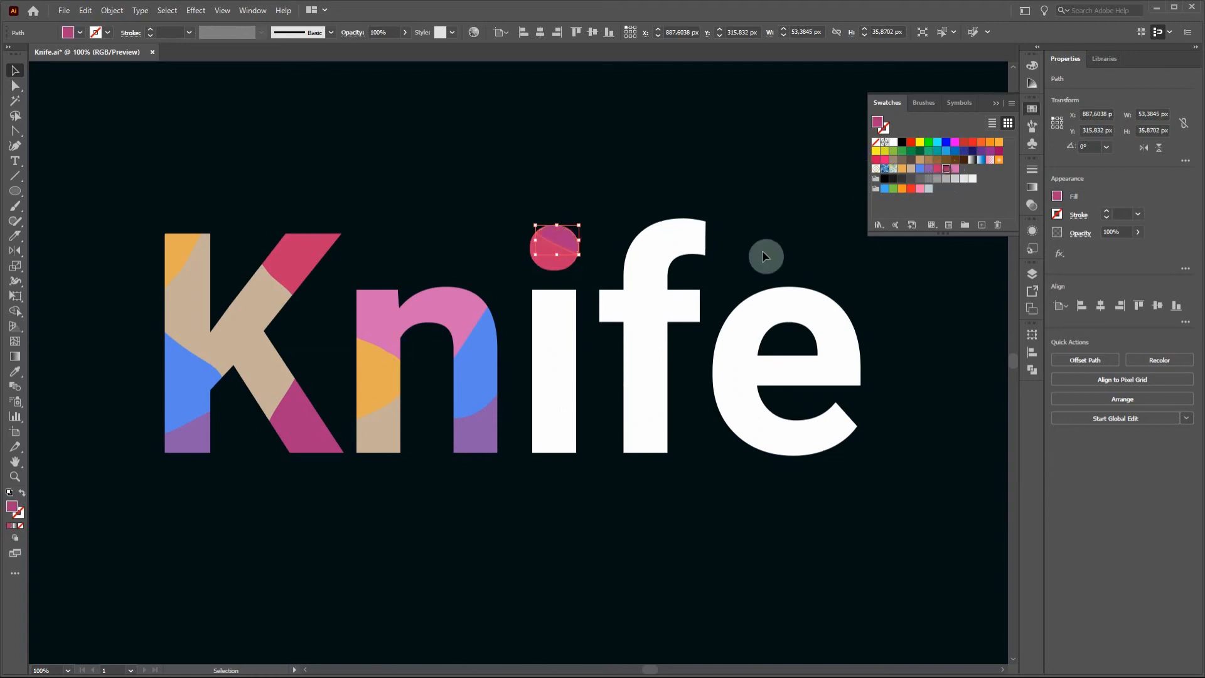
Step: Fill the right piece of the i's stem with the pink swatch and the curved left piece with light orange
left_click(569, 332)
left_click(954, 168)
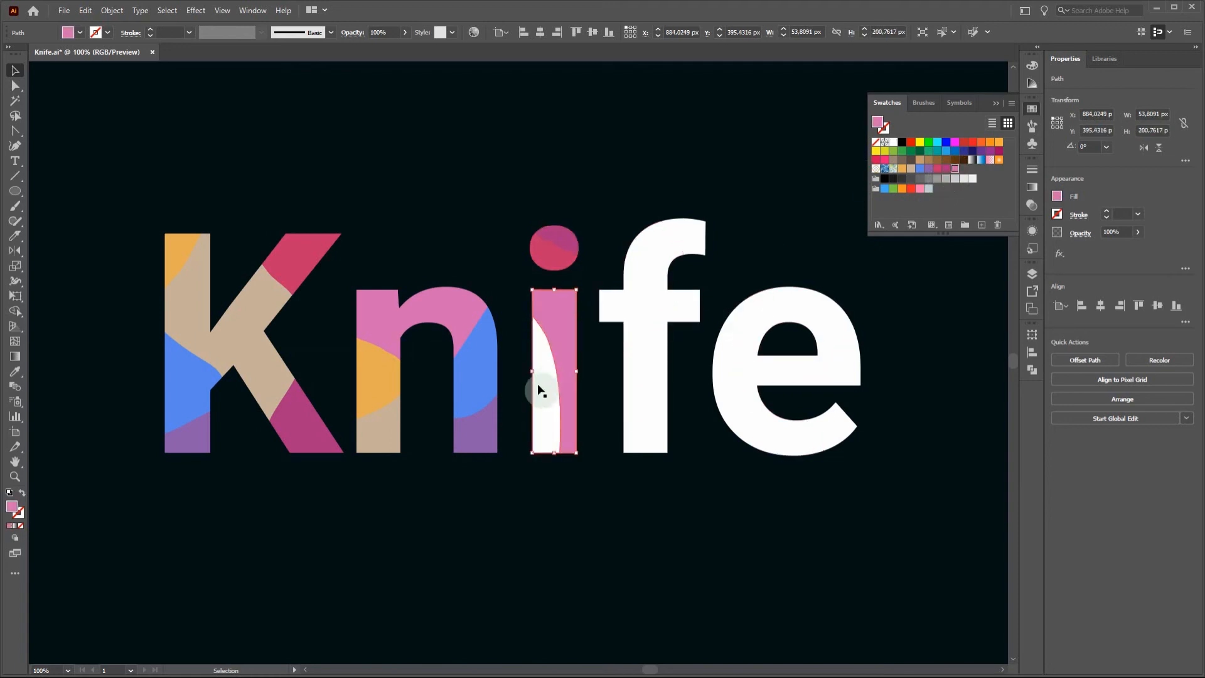
left_click(541, 398)
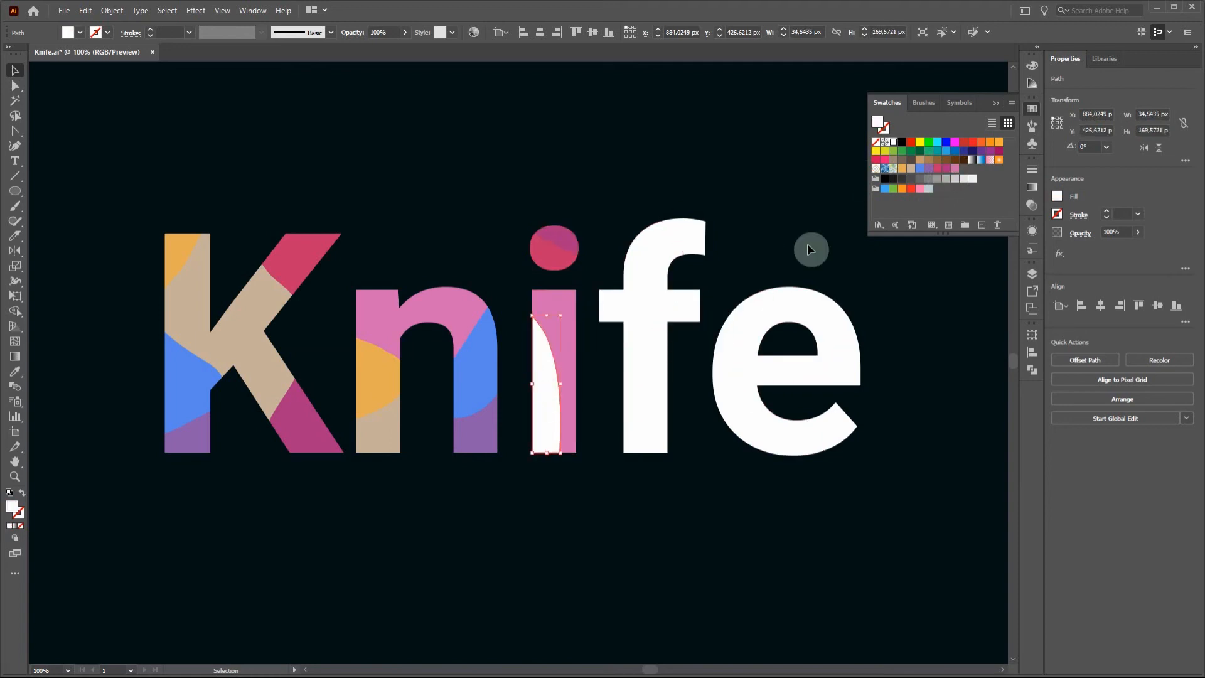
left_click(901, 169)
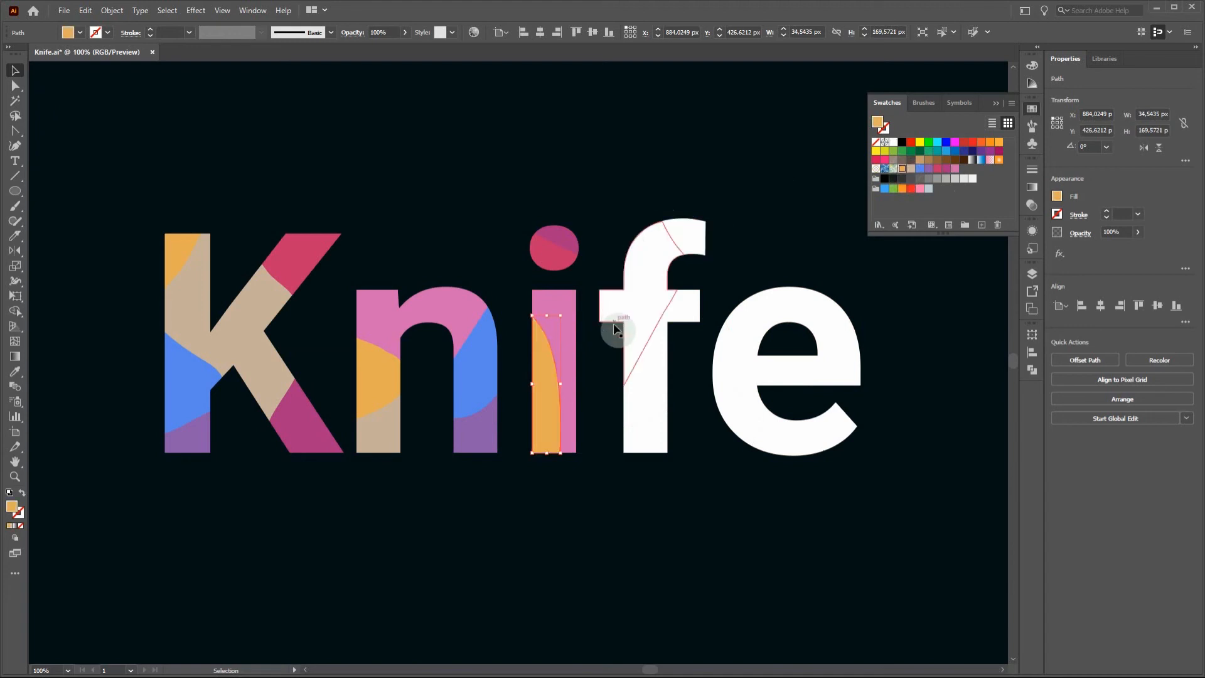
Step: Fill the f's main upper body with the tan swatch and the tip of its hook with blue
left_click(632, 308)
left_click(911, 172)
left_click(689, 245)
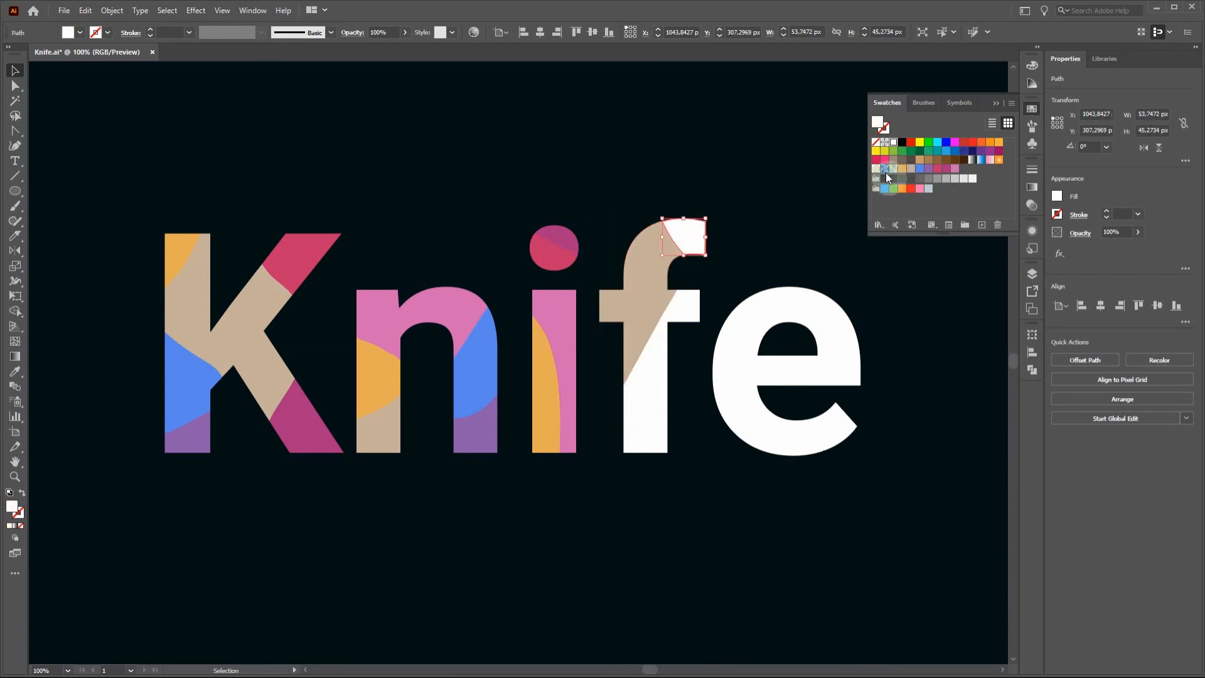
left_click(920, 169)
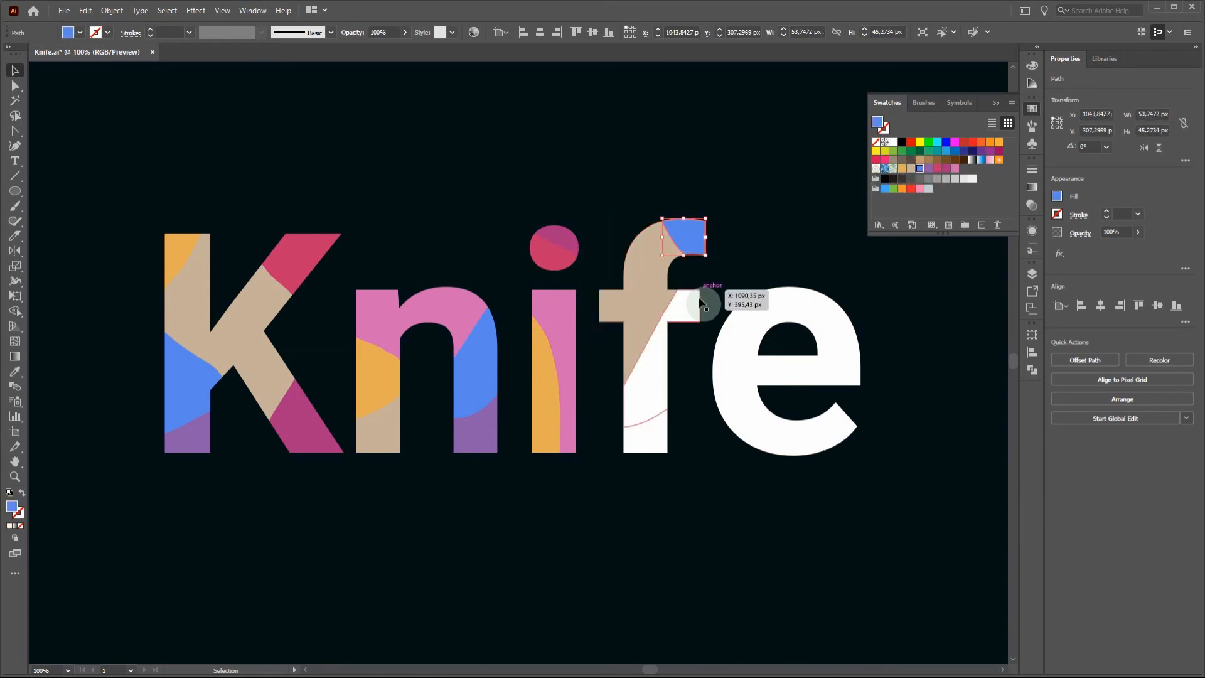
Step: Fill the f's right crossbar and stem piece with the purple swatch and its foot with crimson
left_click(659, 368)
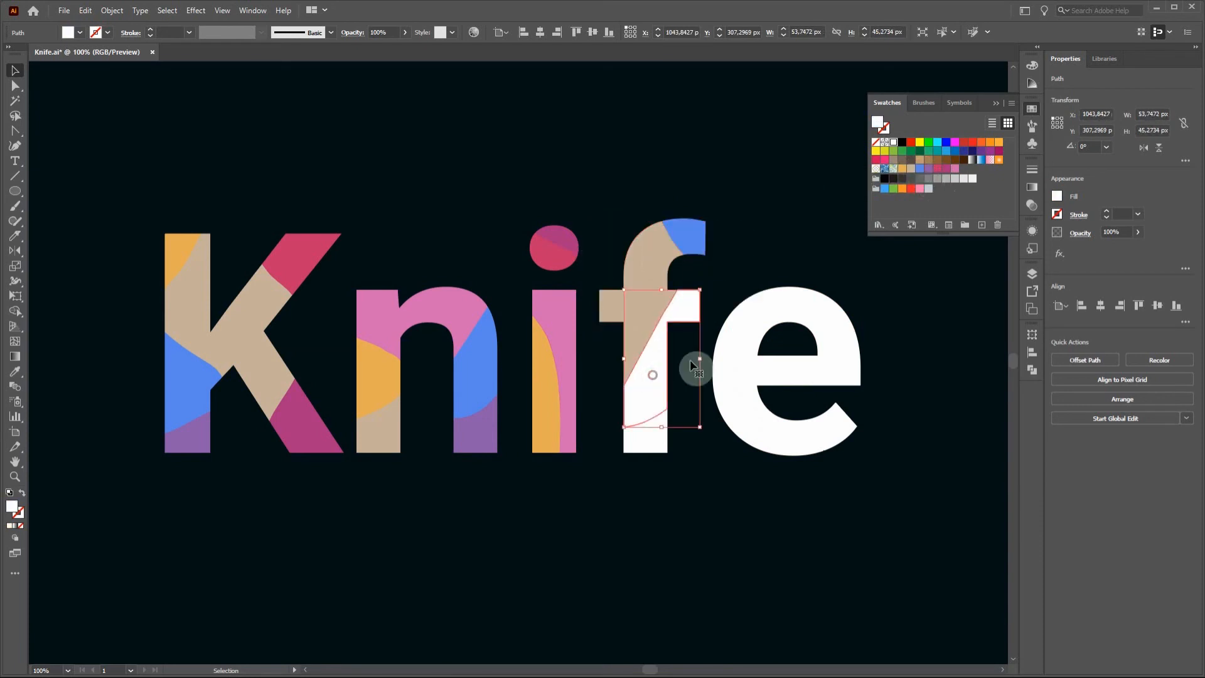
left_click(927, 170)
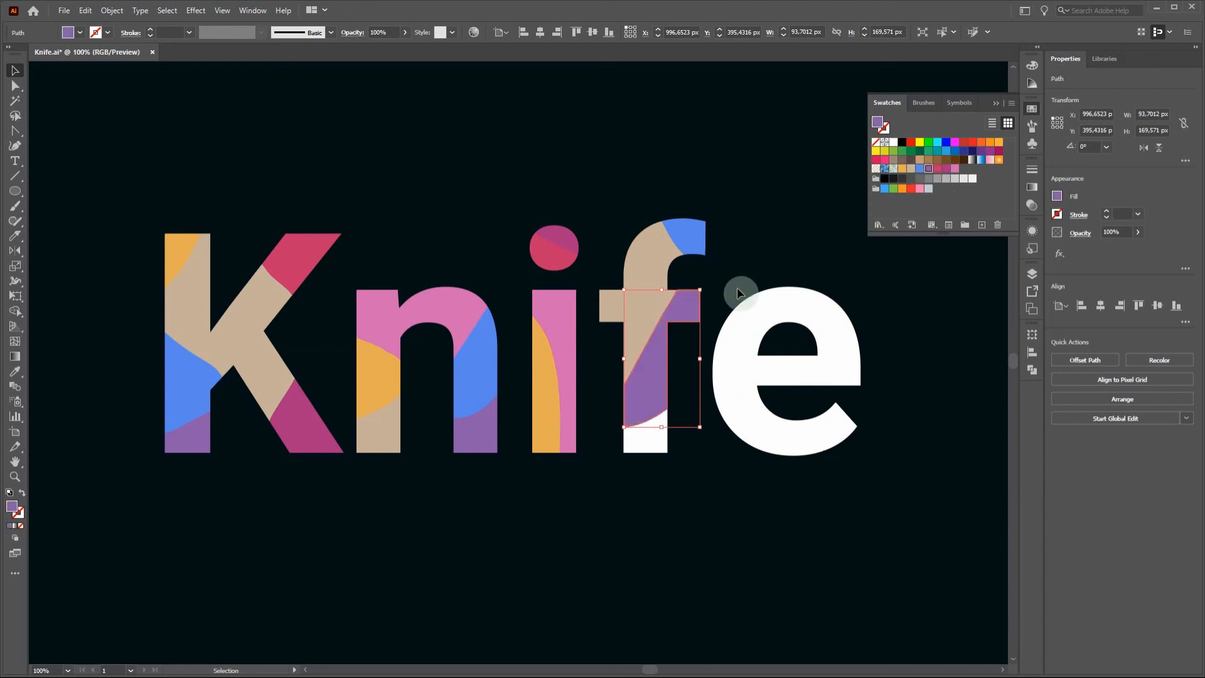
left_click(657, 437)
left_click(937, 170)
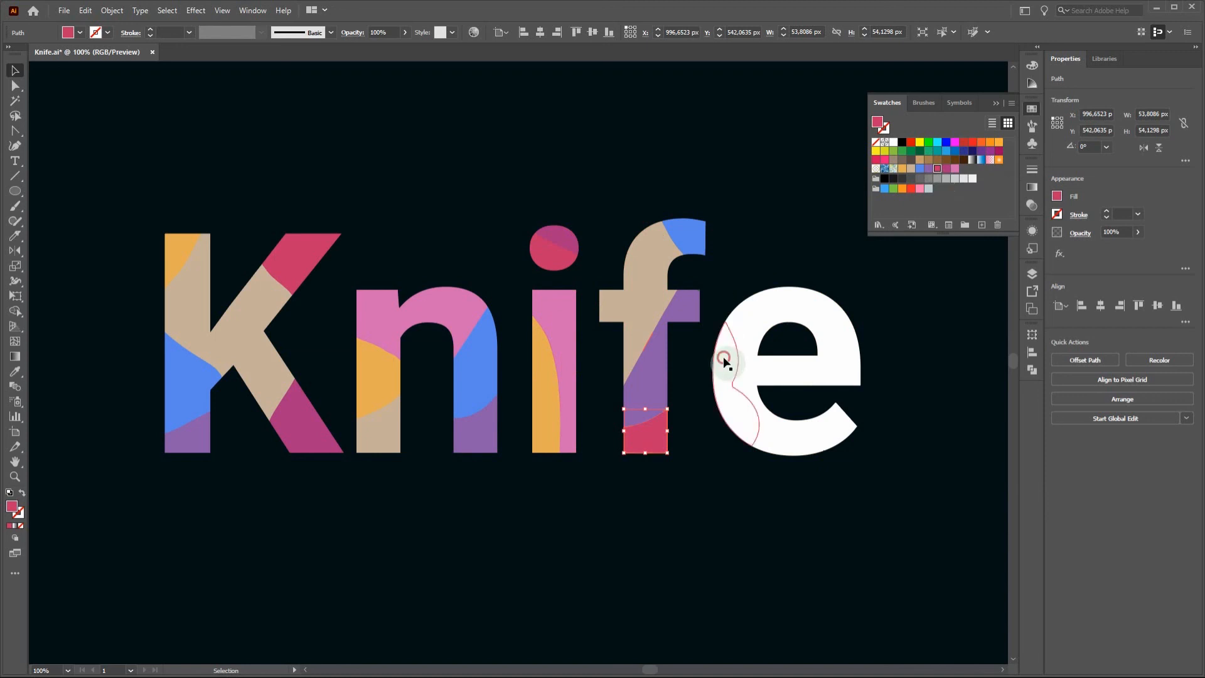
Step: Fill the e's curved left edge piece with the magenta swatch and its main body with pink
left_click(724, 361)
left_click(946, 171)
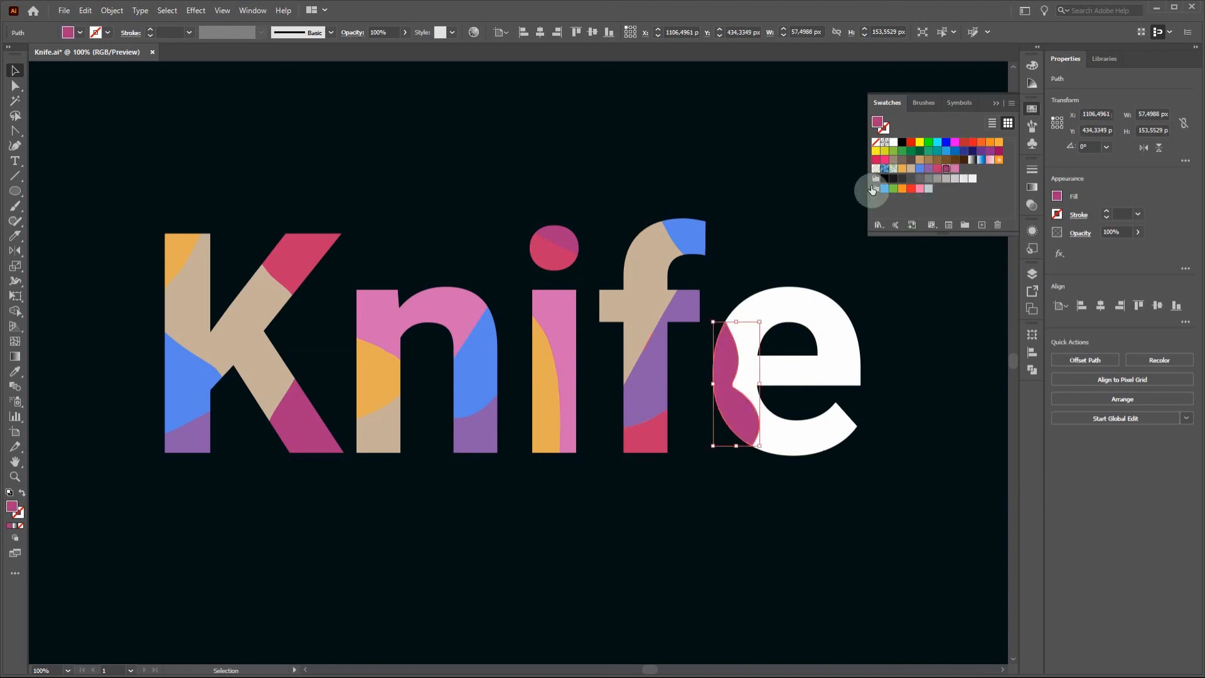
left_click(774, 303)
left_click(954, 171)
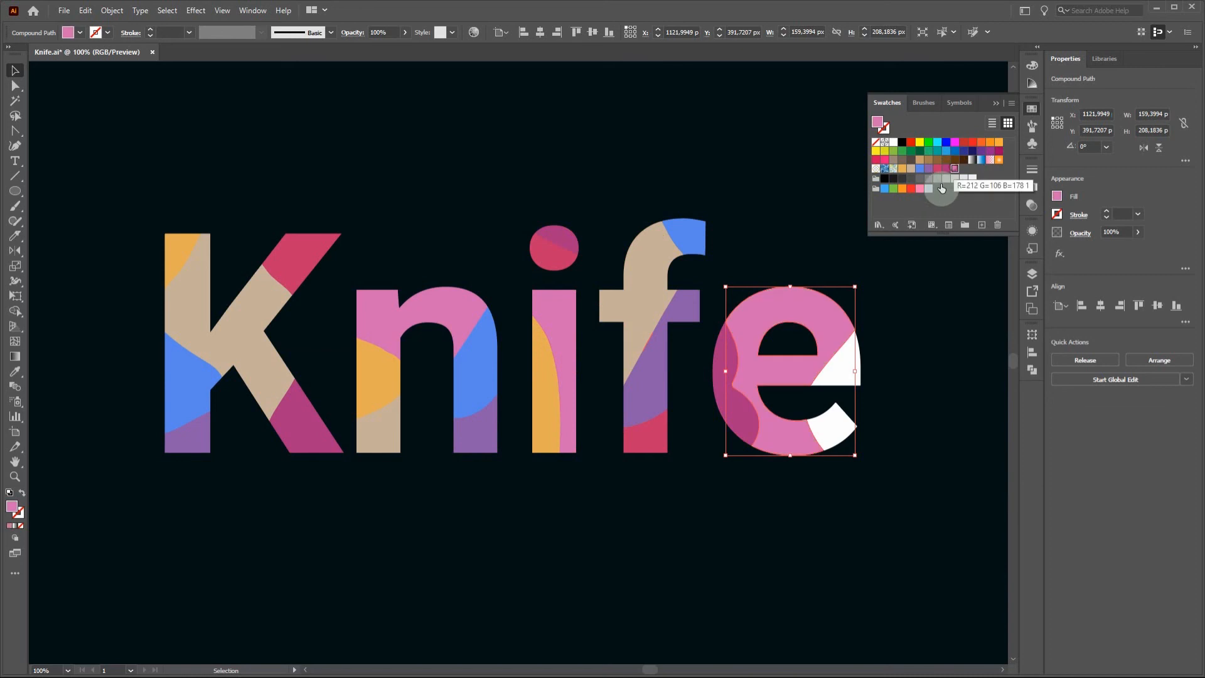
Step: Fill the e's right wedge with the light orange swatch and its tail tip with tan, deselect it and close the swatches
left_click(845, 360)
left_click(902, 170)
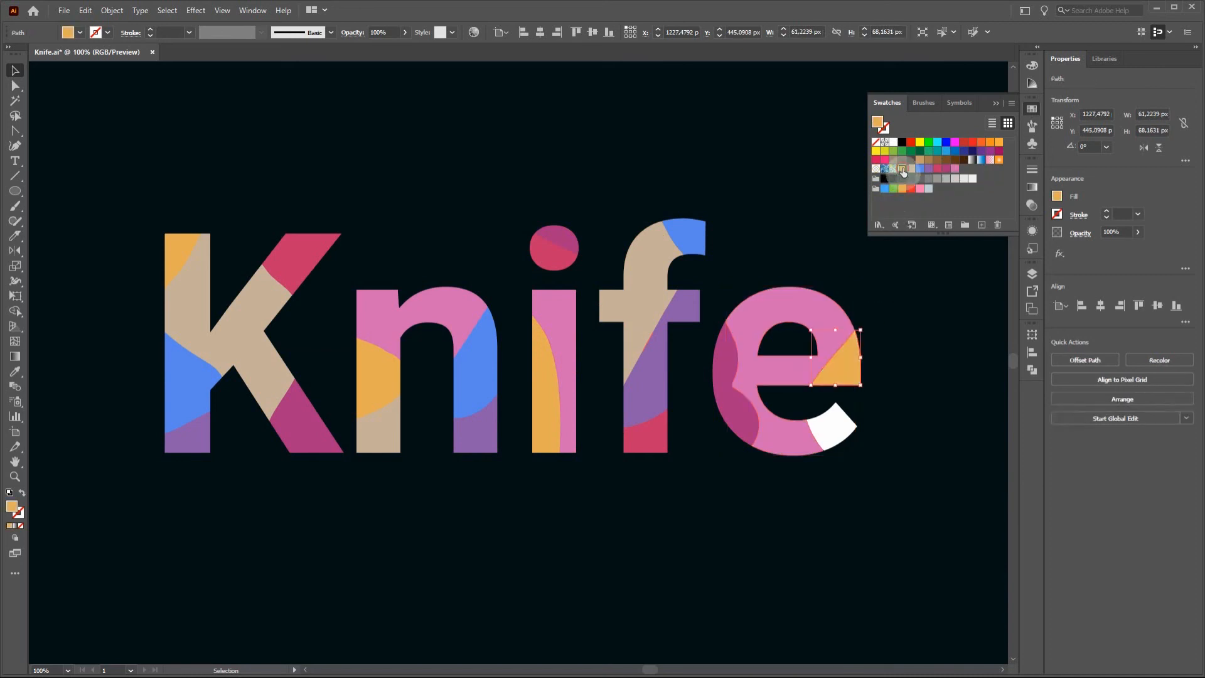
left_click(834, 429)
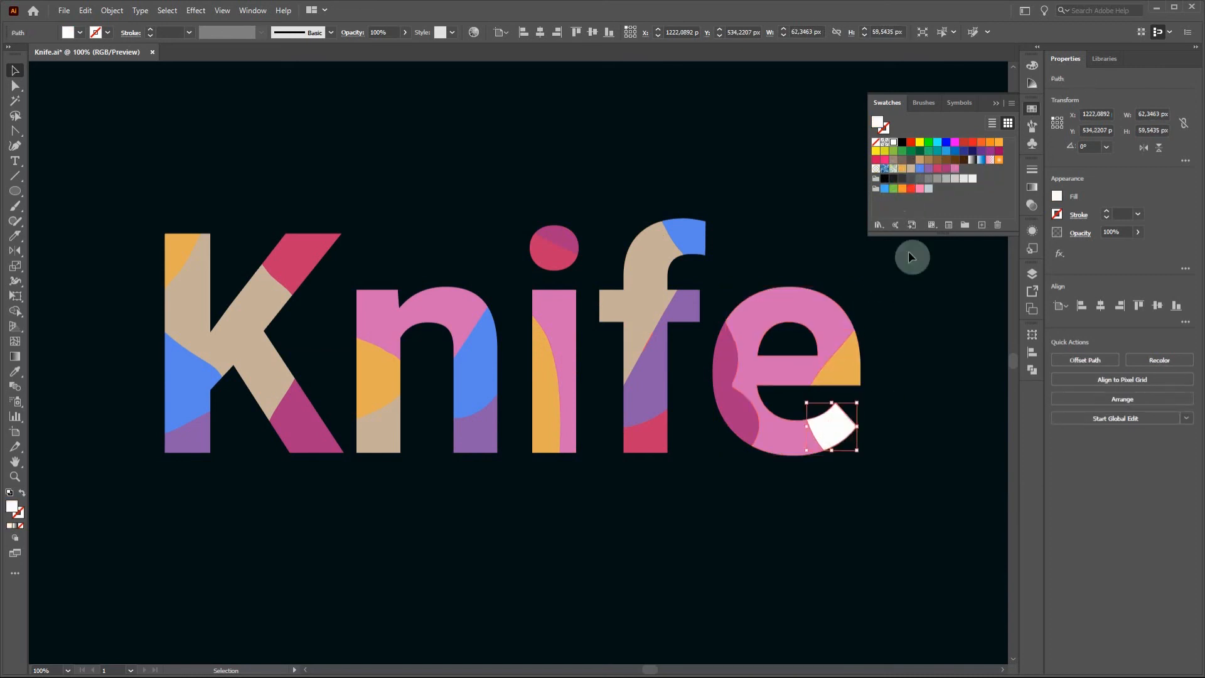
left_click(911, 169)
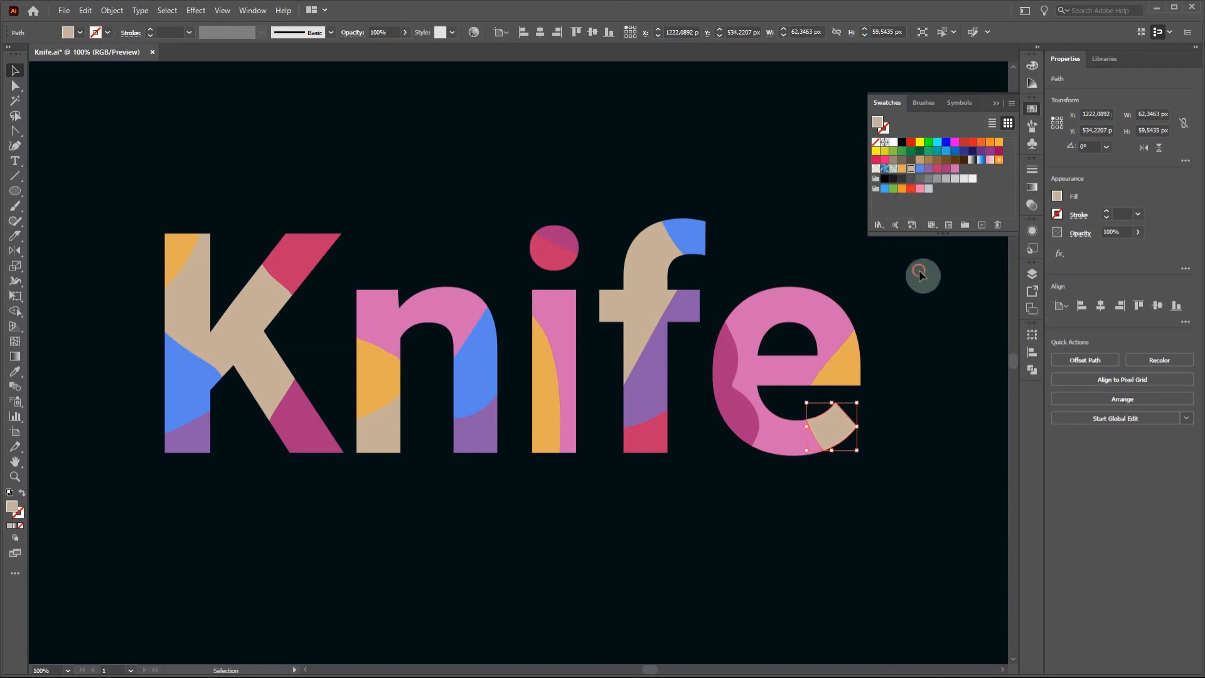
left_click(919, 271)
left_click(1032, 111)
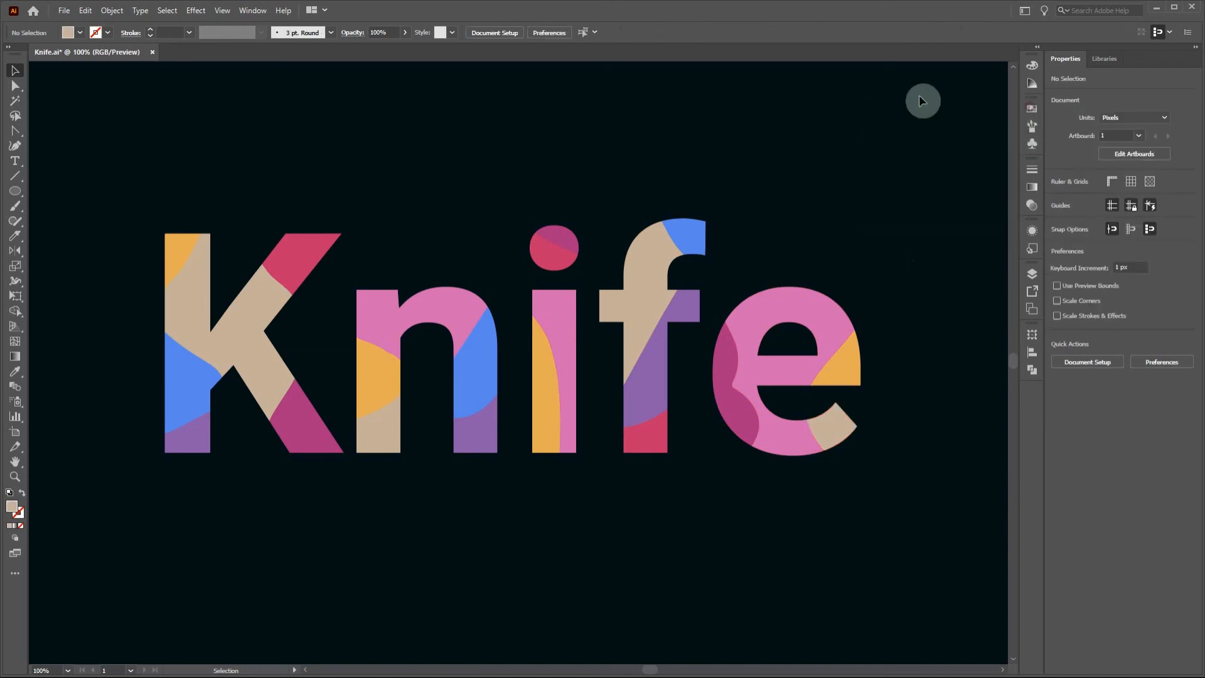
left_click(15, 462)
left_click_drag(385, 389, 392, 394)
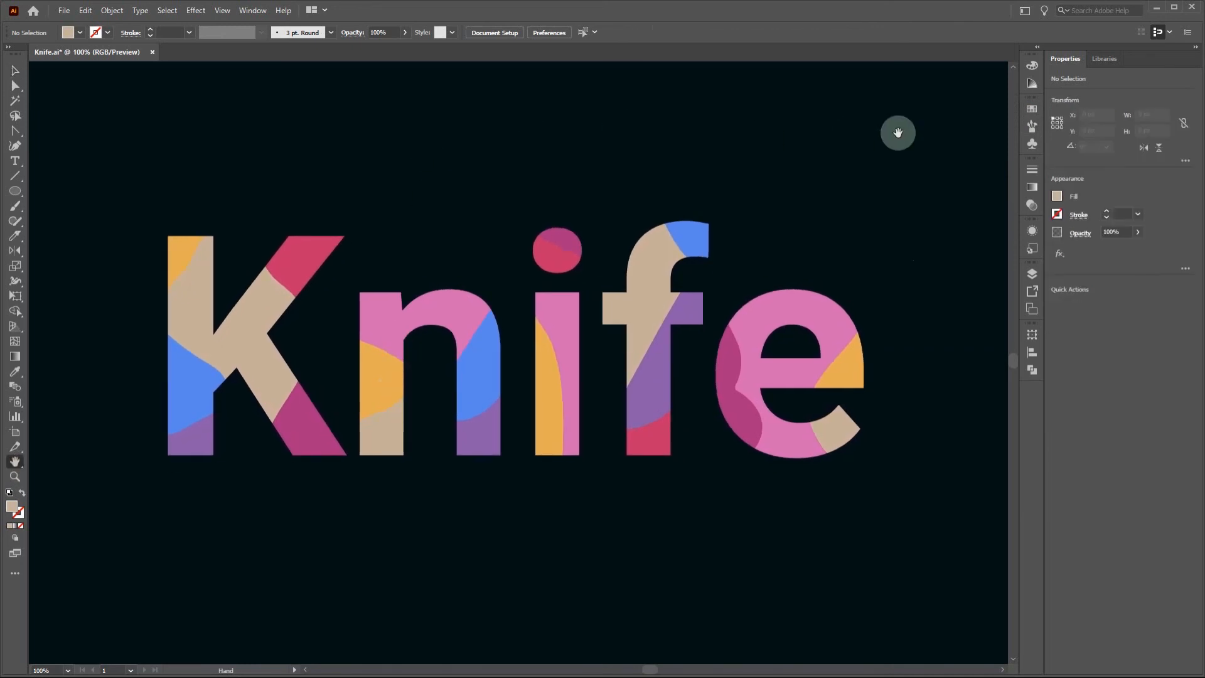